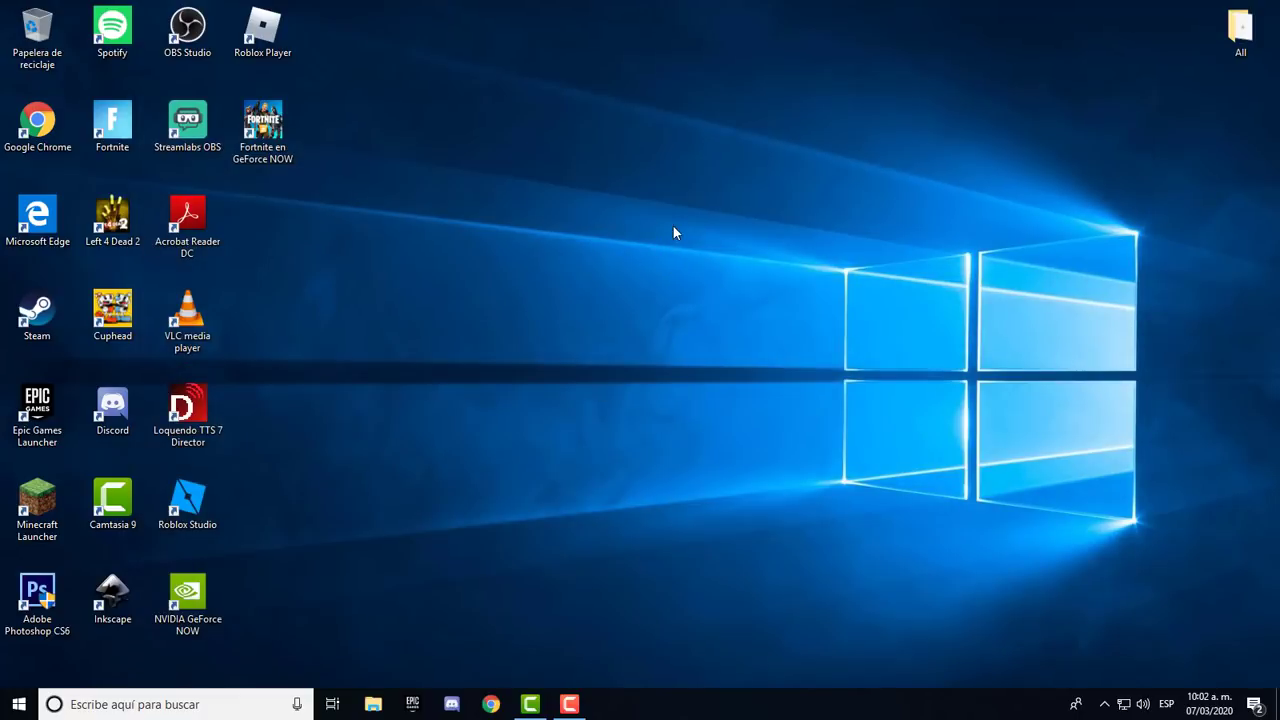
Step: Switch to Steam and open the Cuphead page in the game library
drag(803, 255, 723, 139)
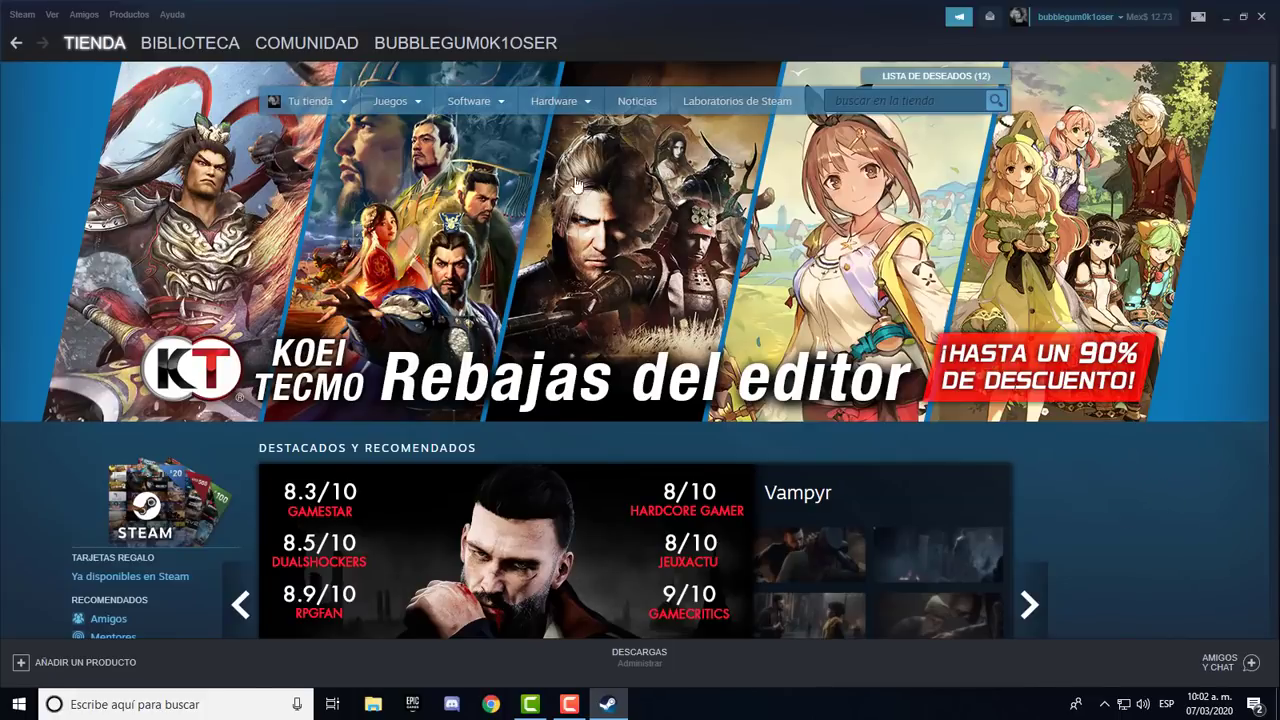
mouse_move(290, 44)
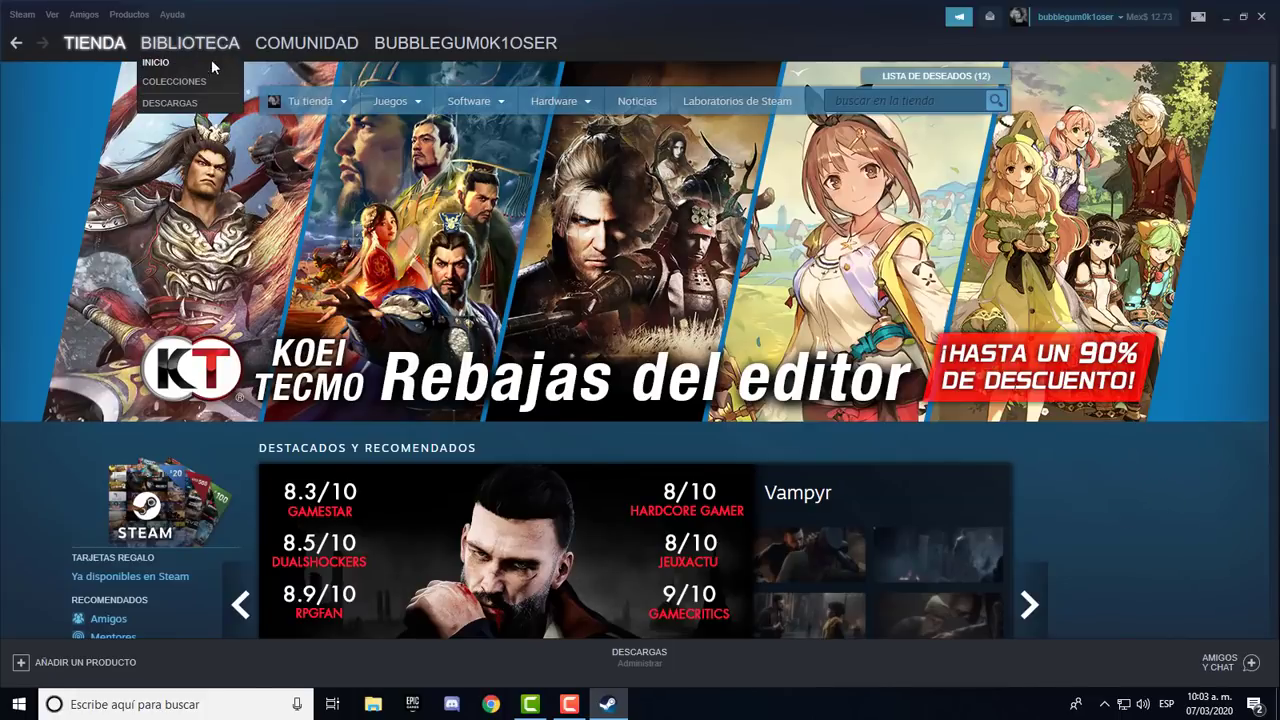
click(208, 106)
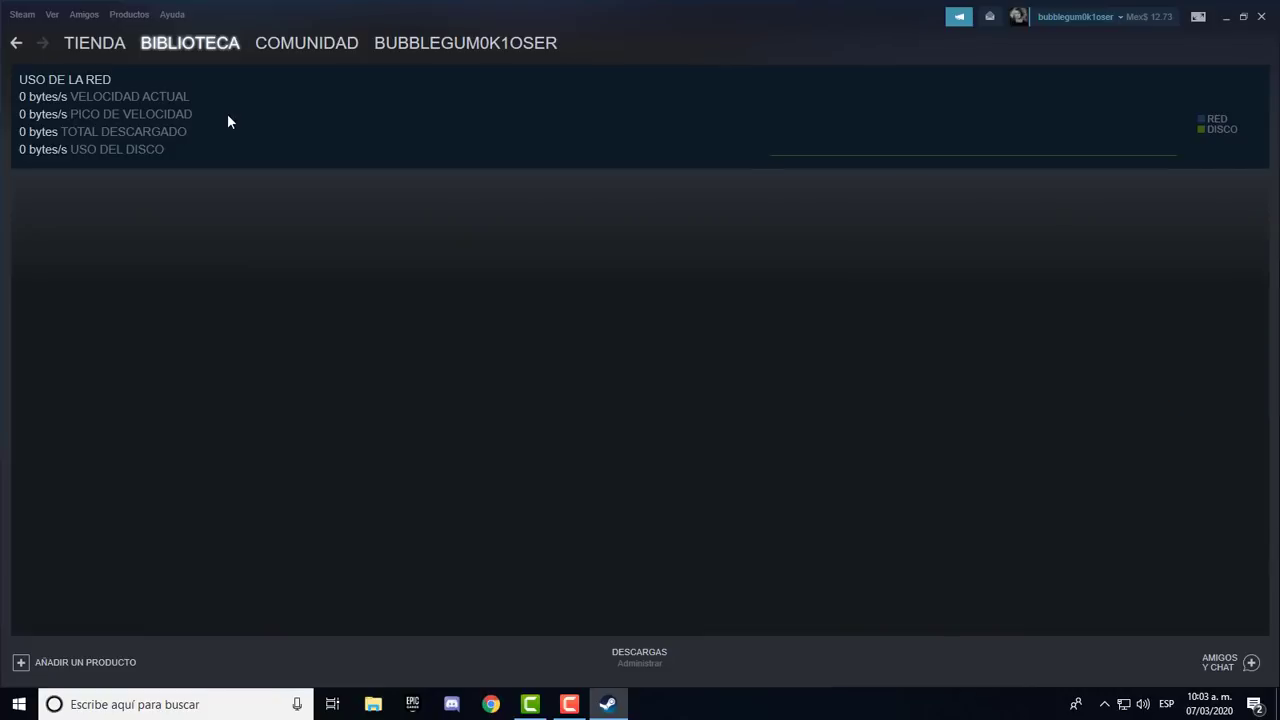
click(186, 48)
click(118, 368)
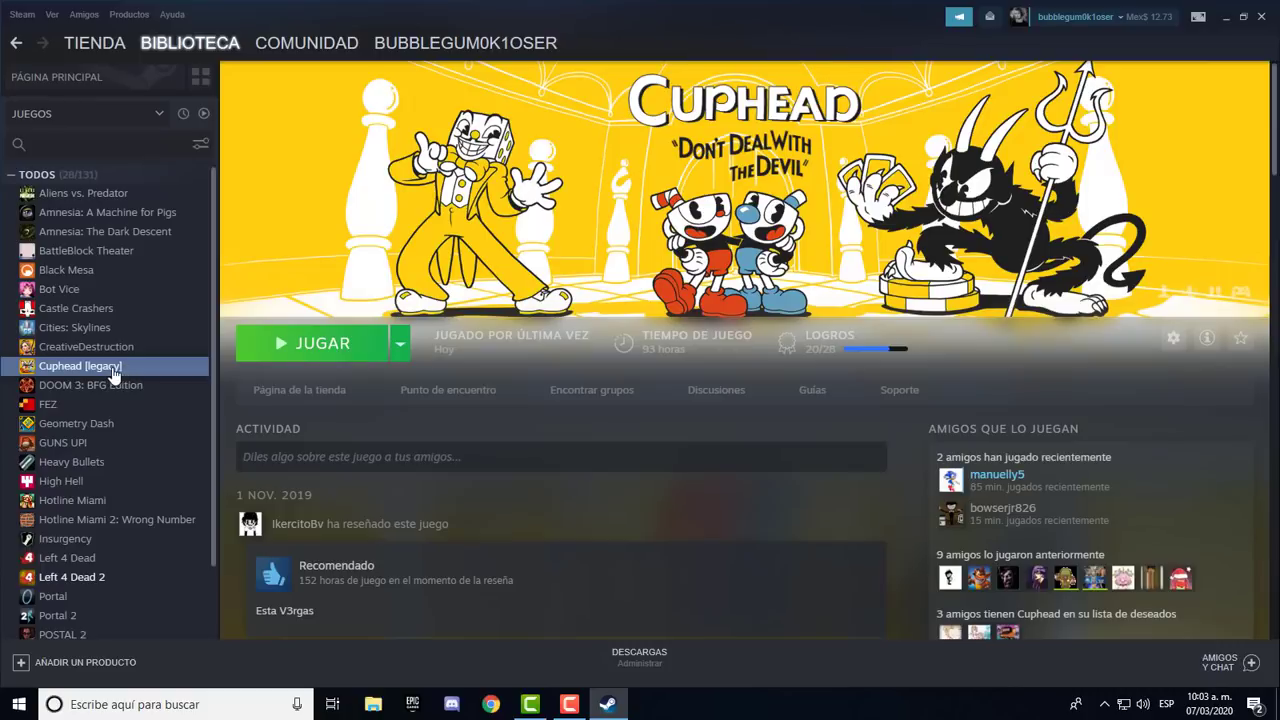
Step: Set Cuphead's beta participation to "legacy - No patches -- use at your own risk" in its properties and close them
right_click(109, 372)
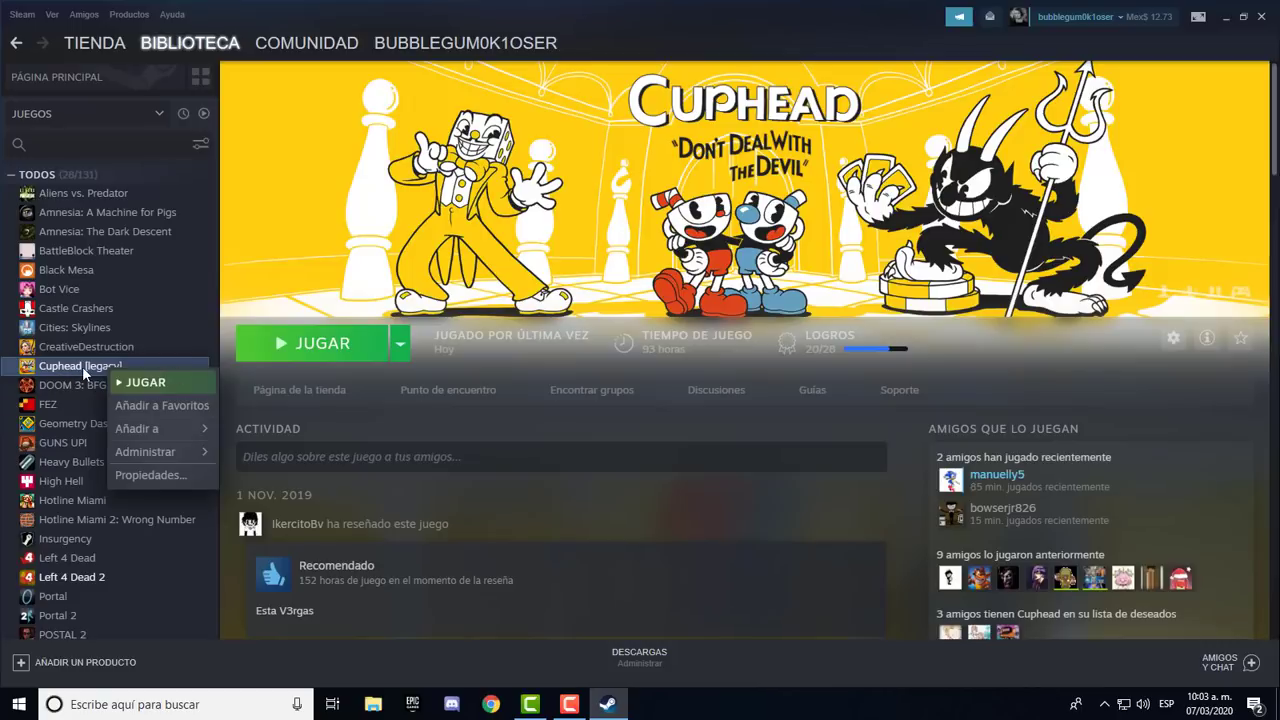
right_click(83, 367)
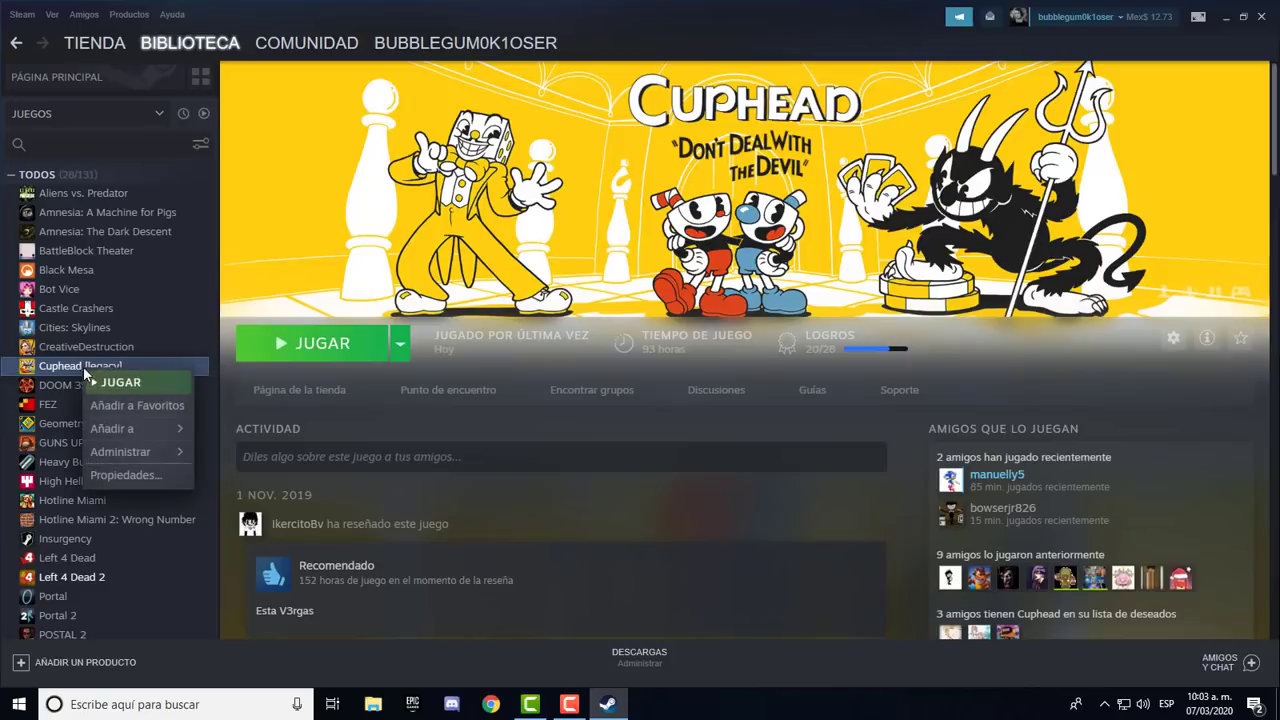
click(134, 478)
click(628, 132)
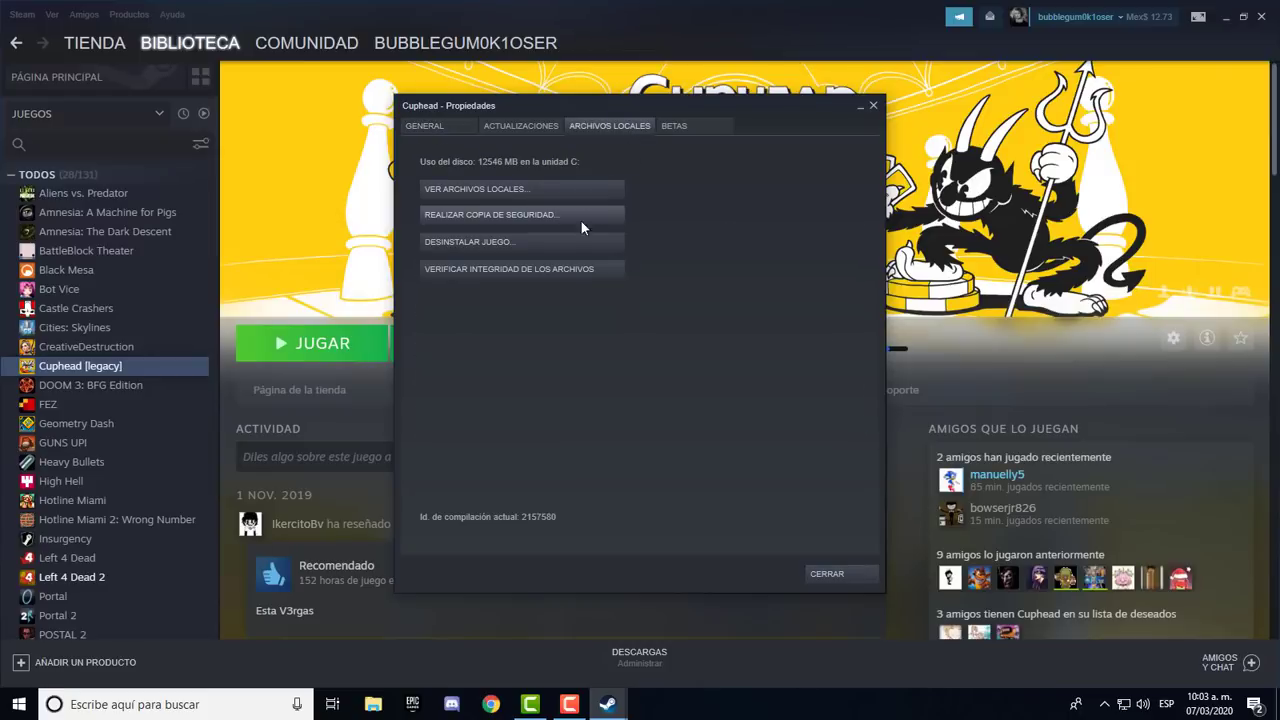
click(673, 126)
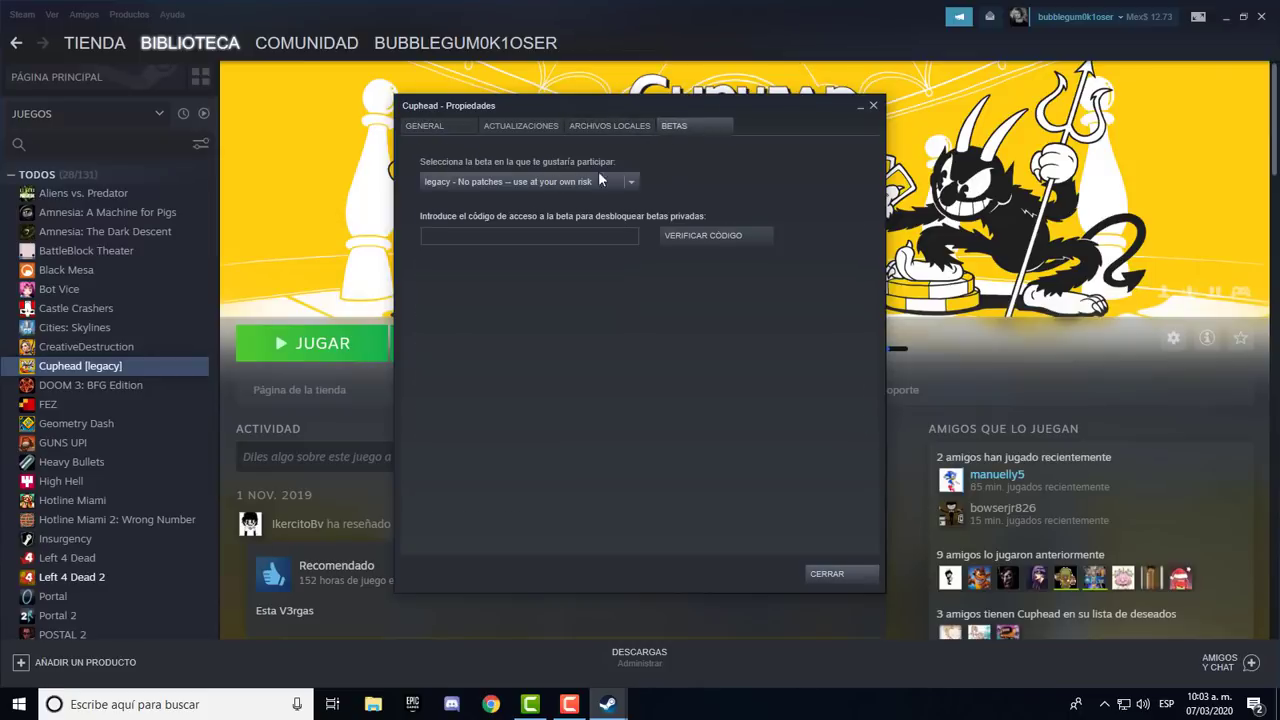
click(482, 183)
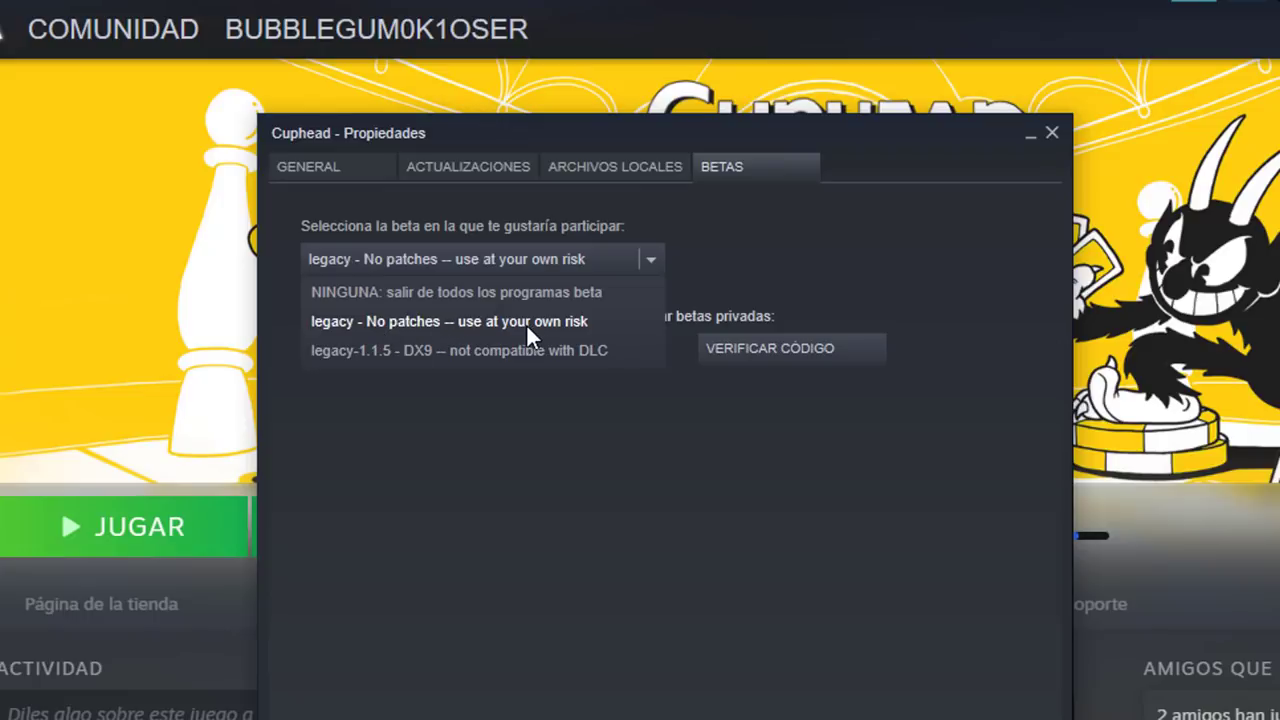
click(555, 323)
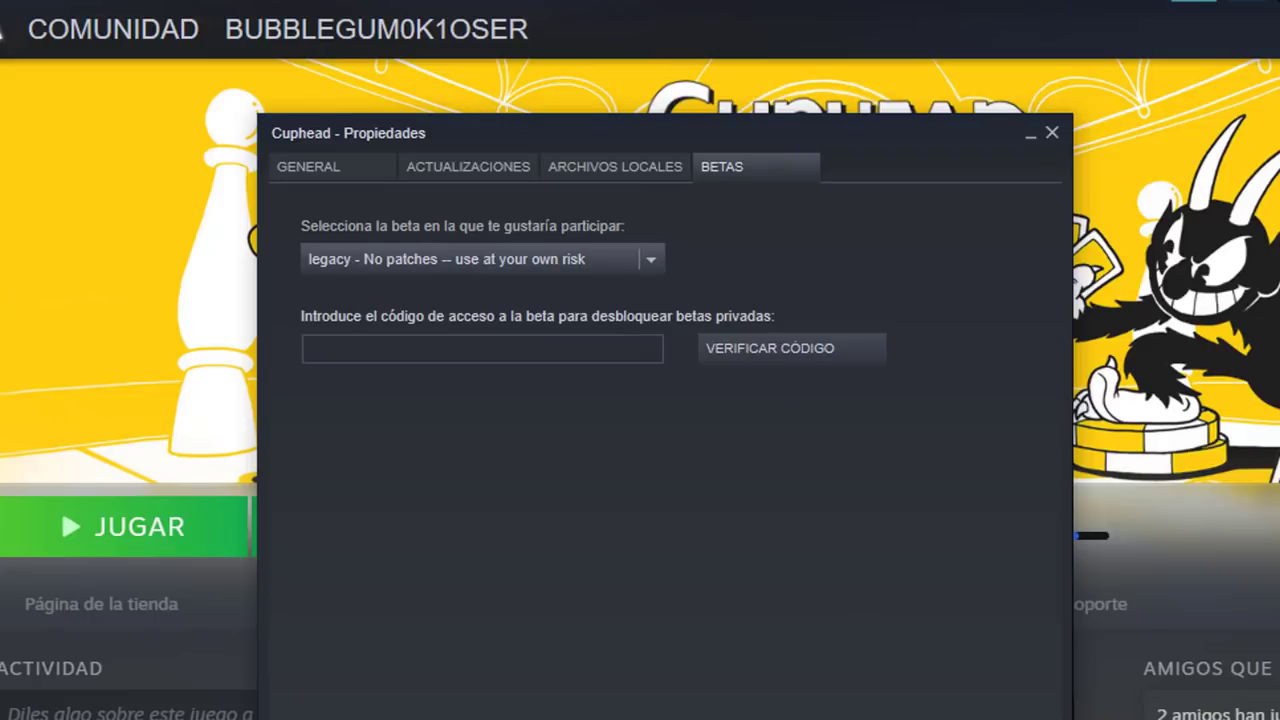
key(Escape)
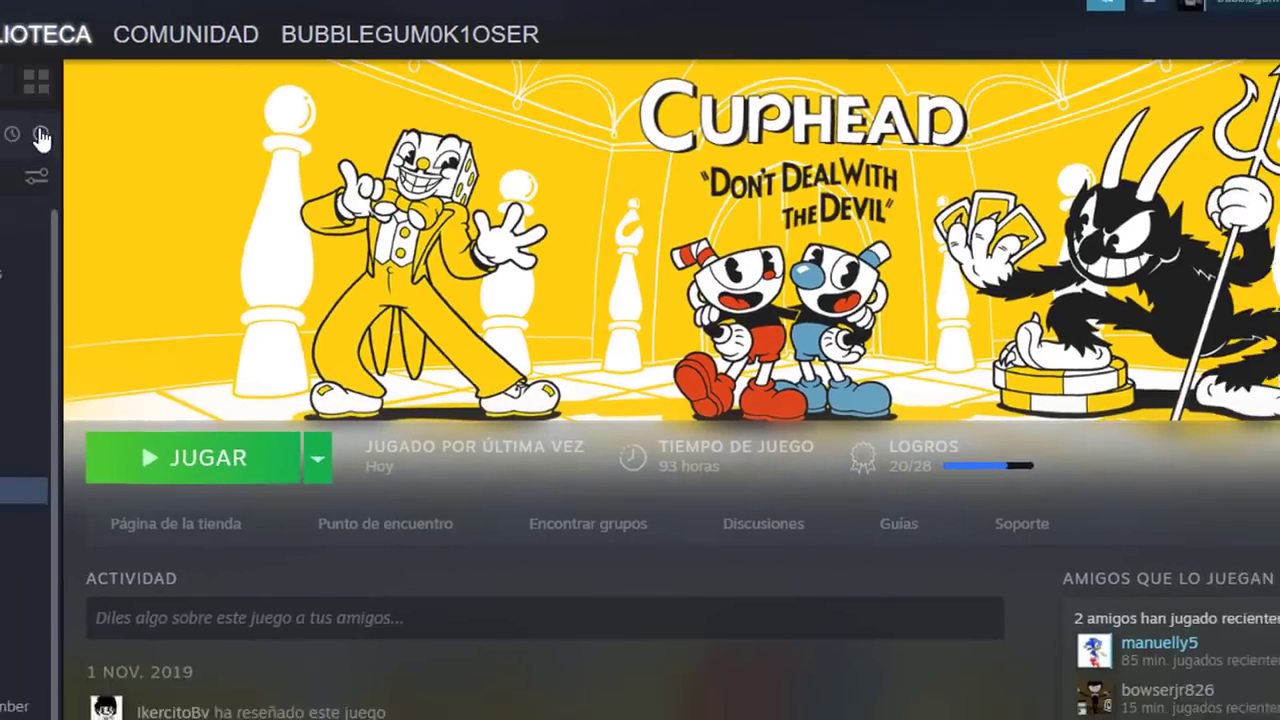
Step: View the Steam downloads page for the game
mouse_move(30, 40)
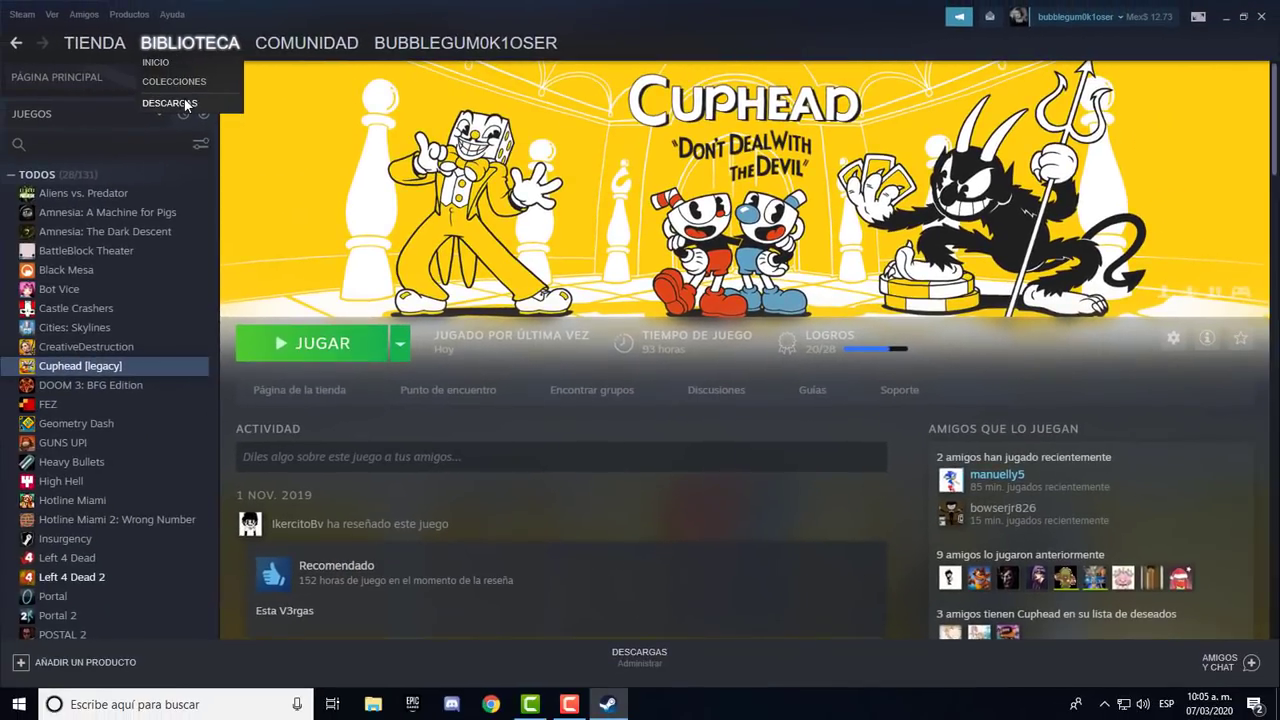
click(170, 103)
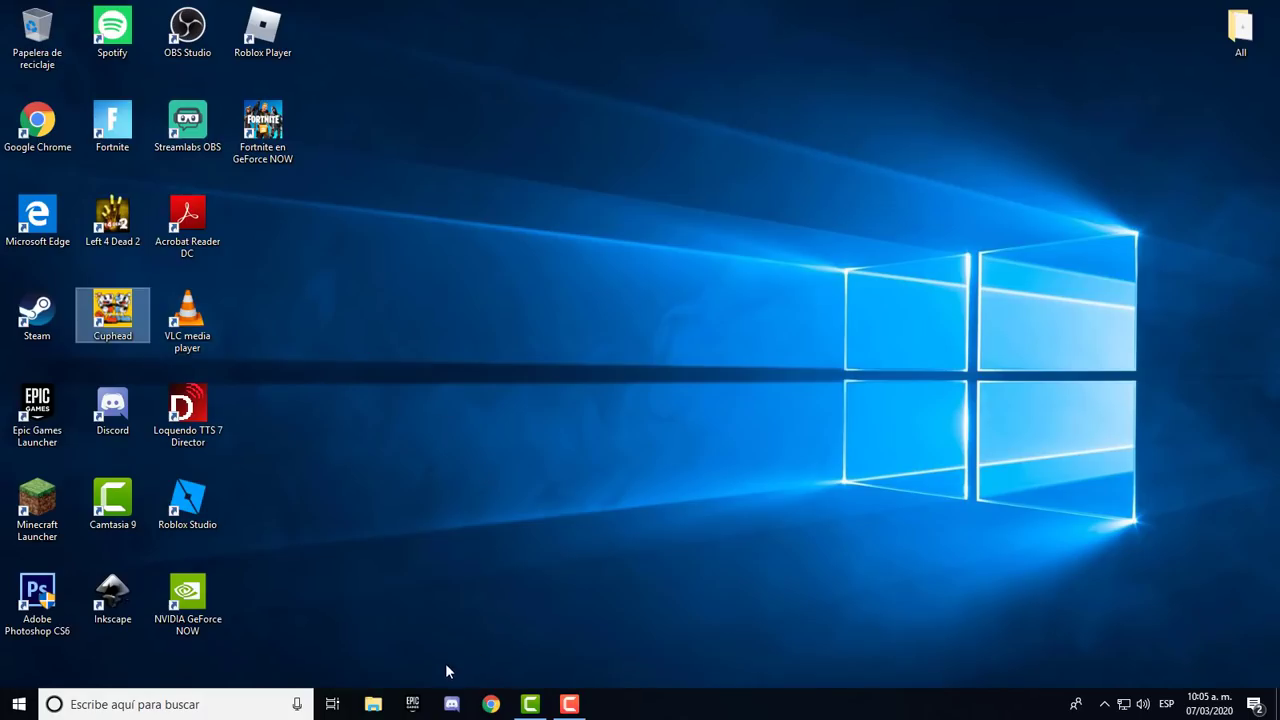
Step: Reopen Steam from the desktop and open the properties of Cuphead from the library
click(378, 704)
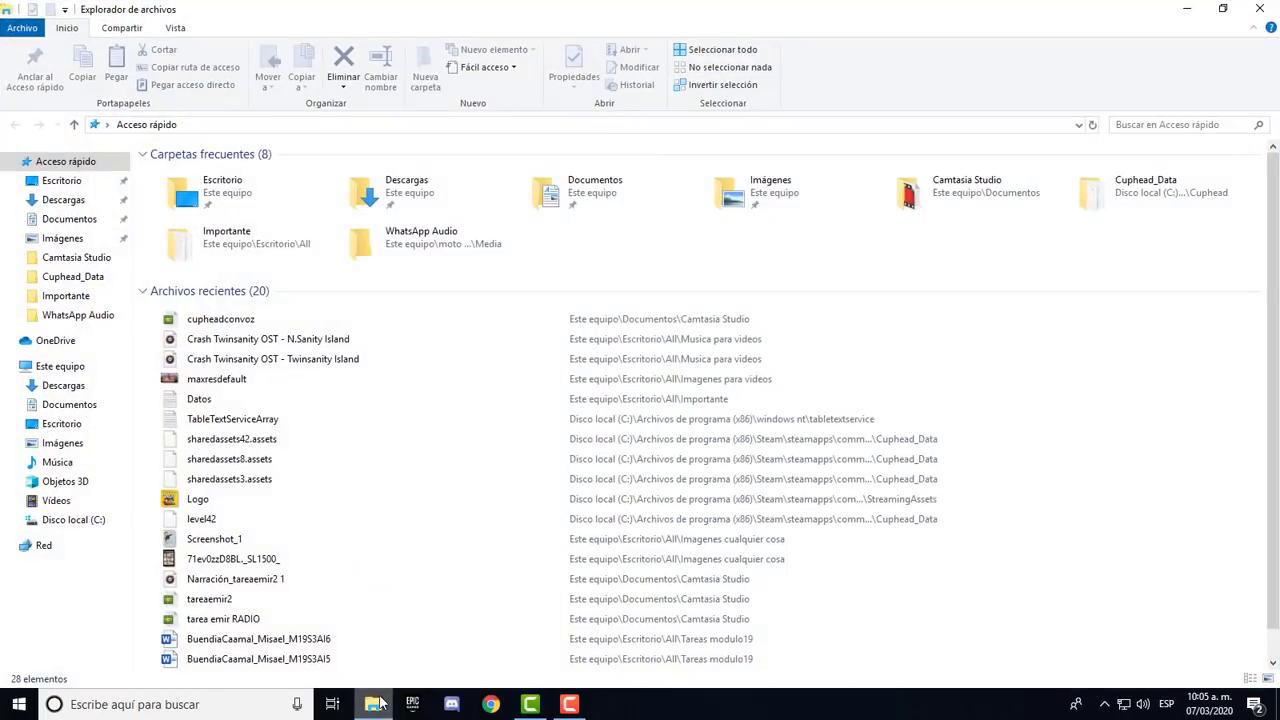
click(1260, 9)
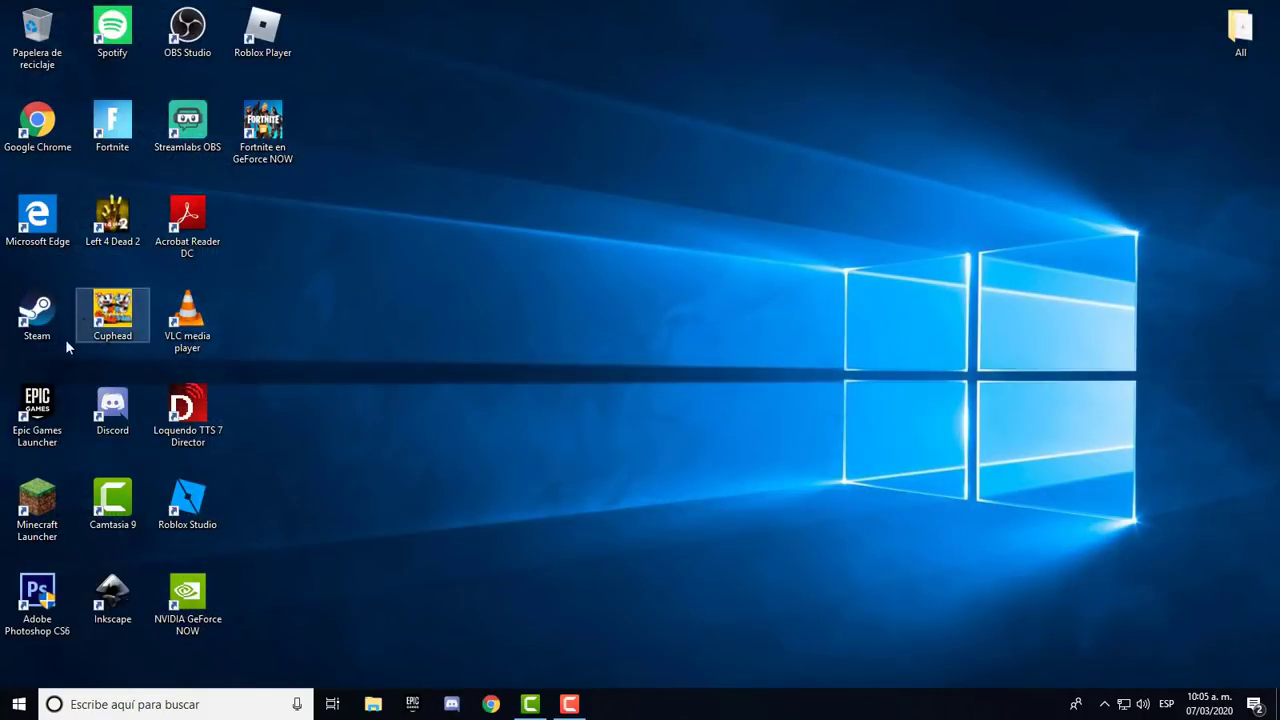
double_click(37, 318)
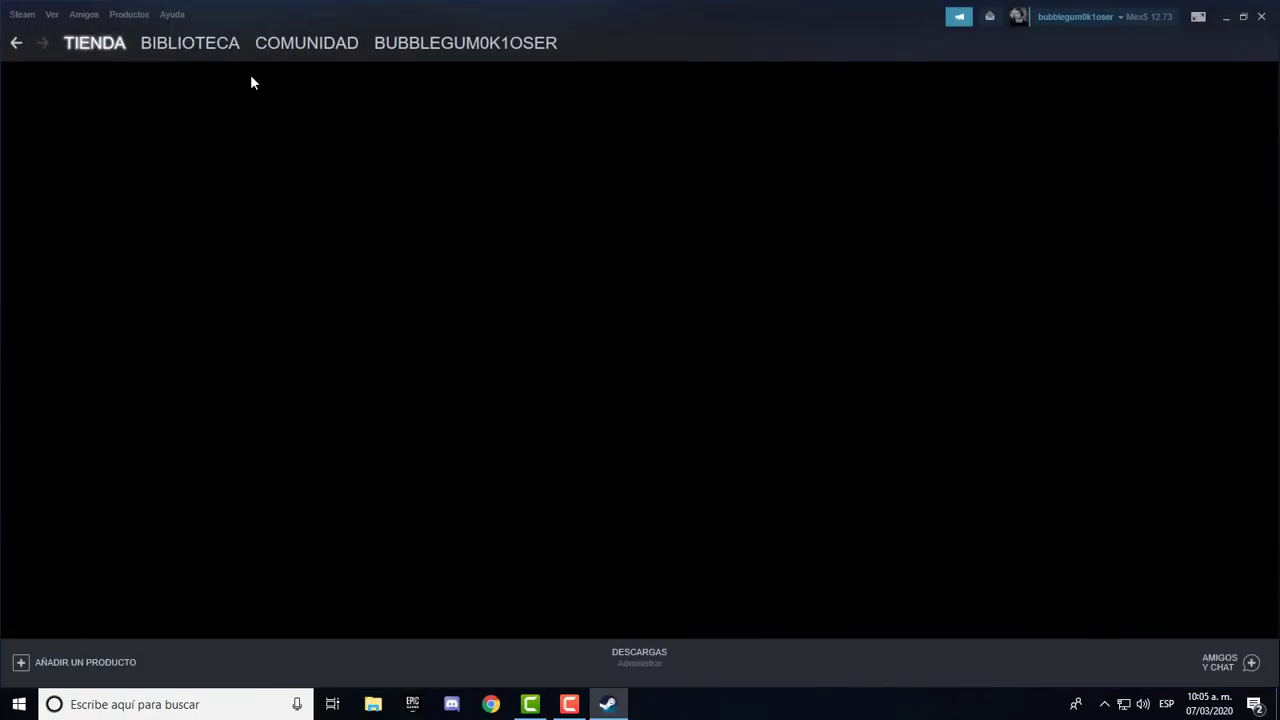
mouse_move(206, 44)
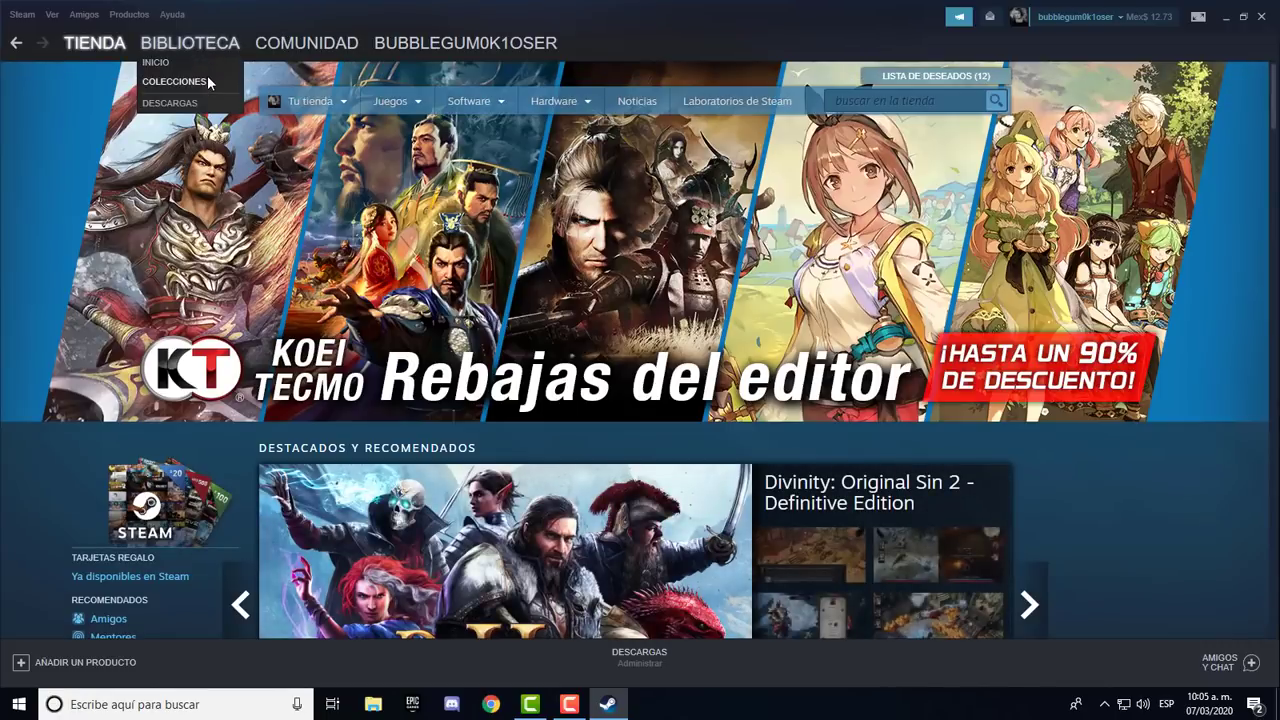
click(207, 80)
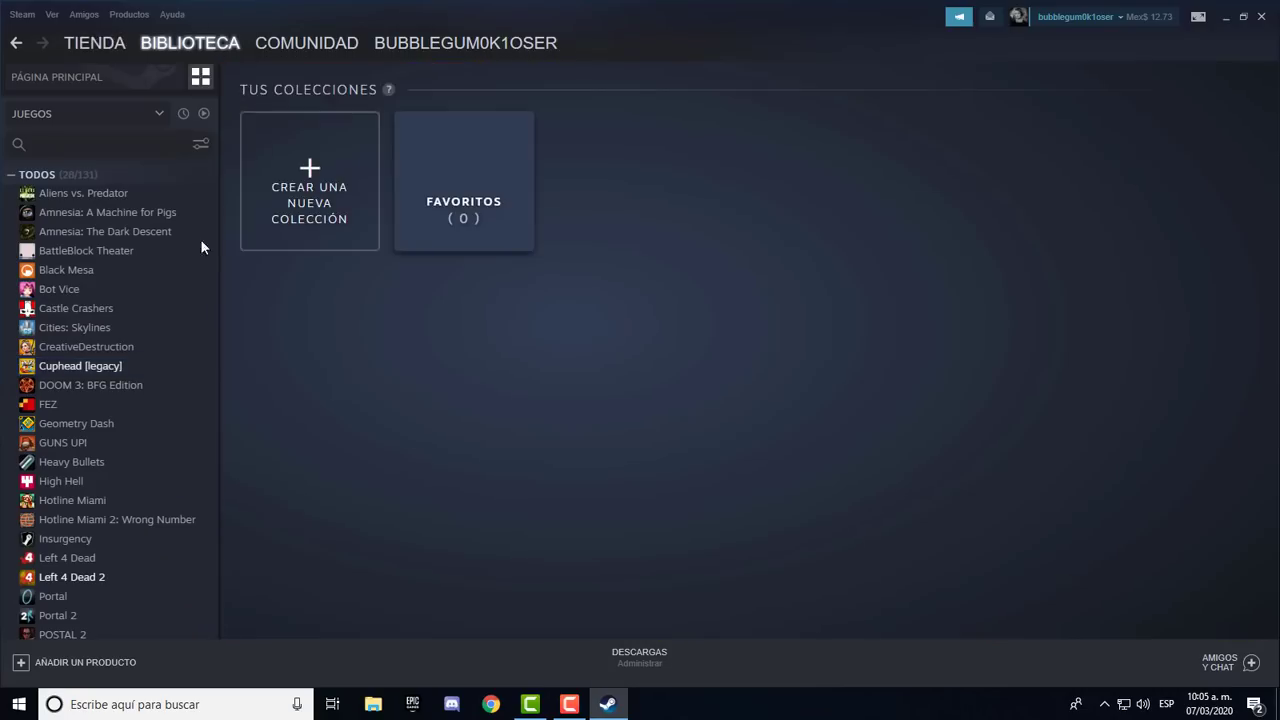
click(108, 368)
right_click(108, 375)
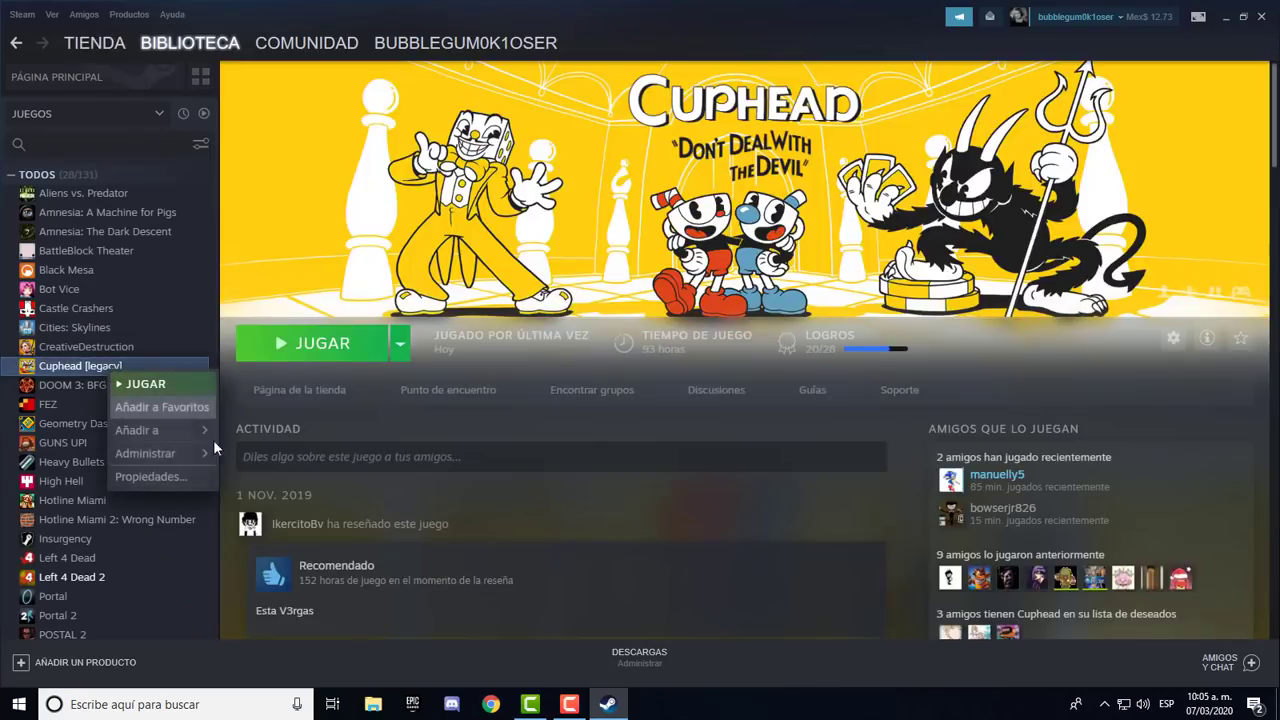
click(174, 475)
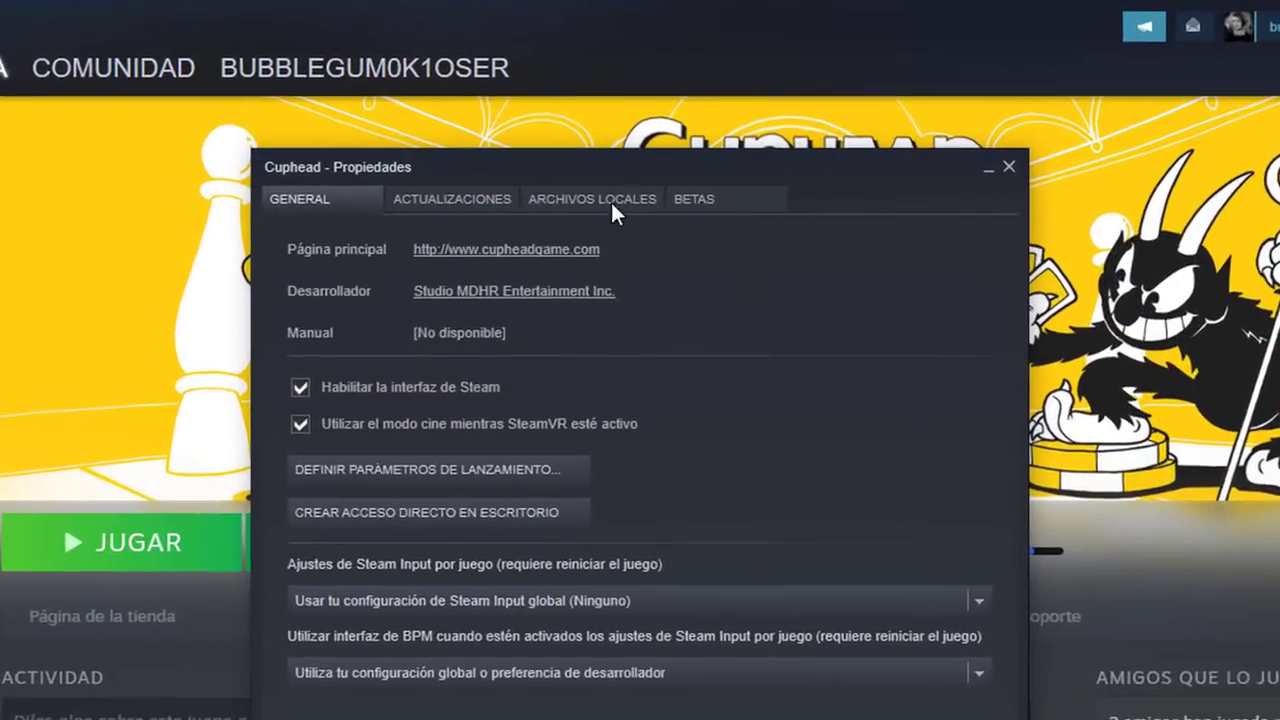
Step: Browse Cuphead's local files from its properties and open the Cuphead_Data folder
click(610, 199)
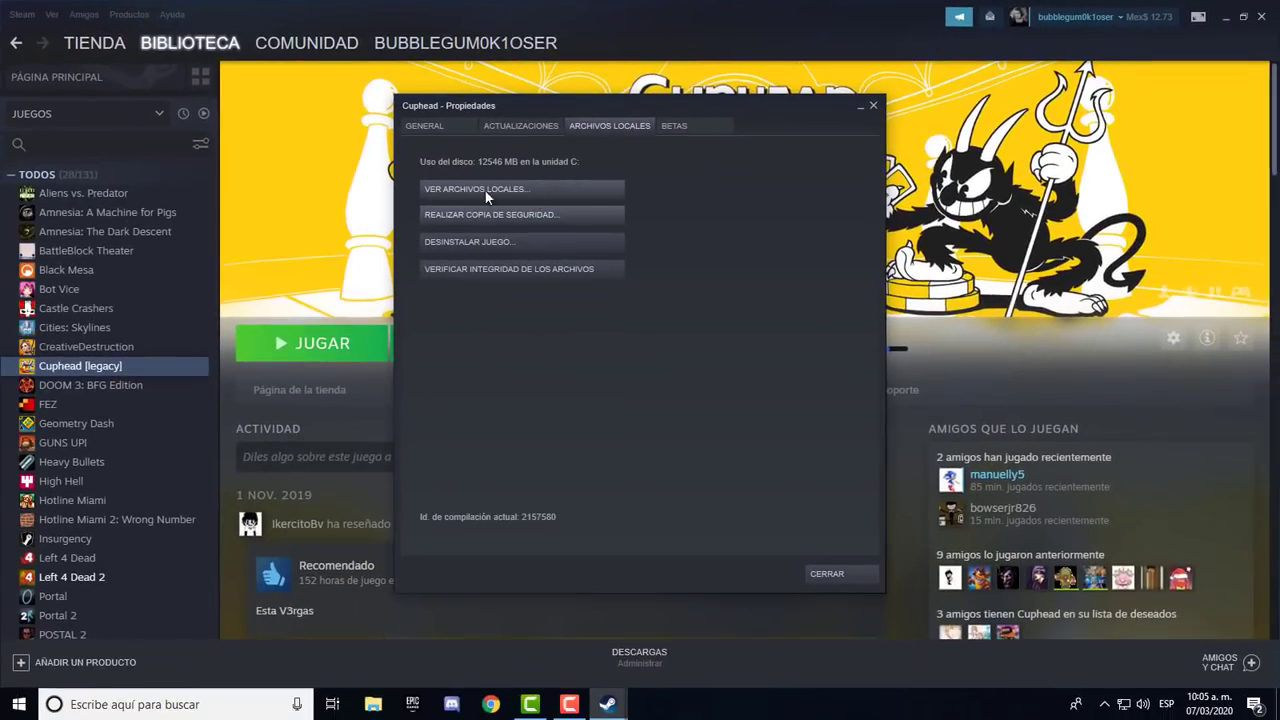
click(474, 189)
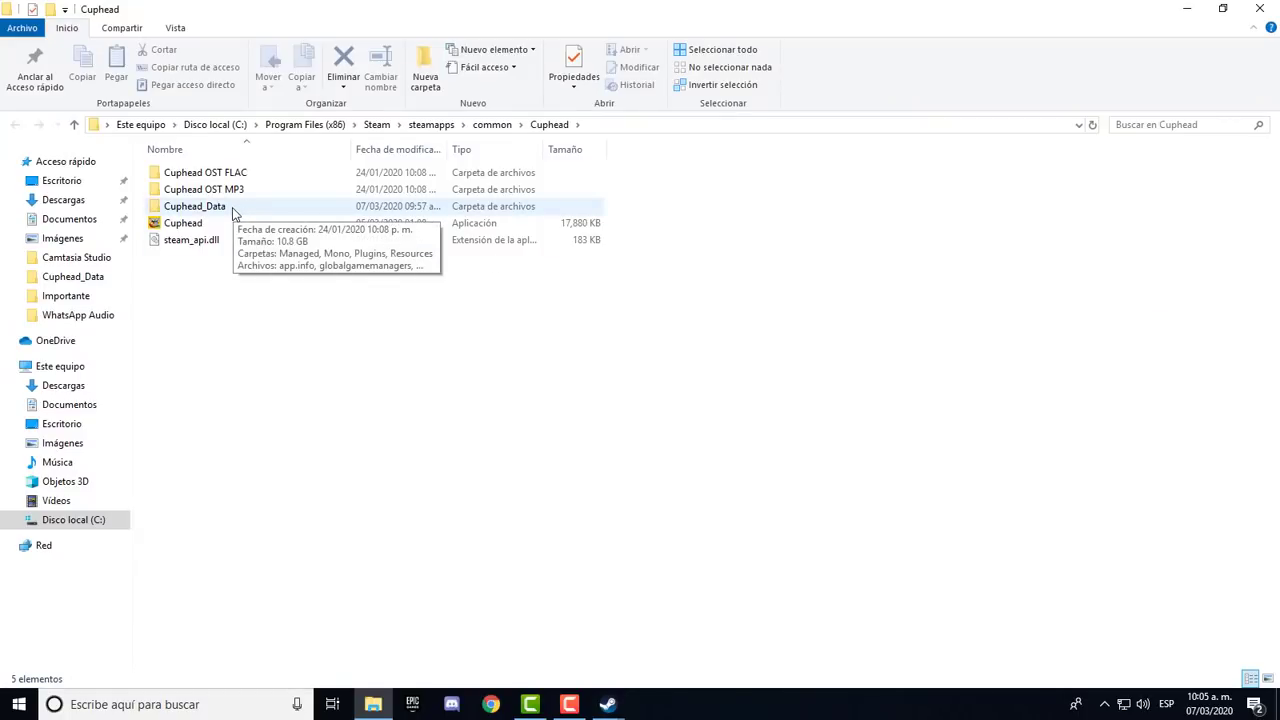
click(257, 209)
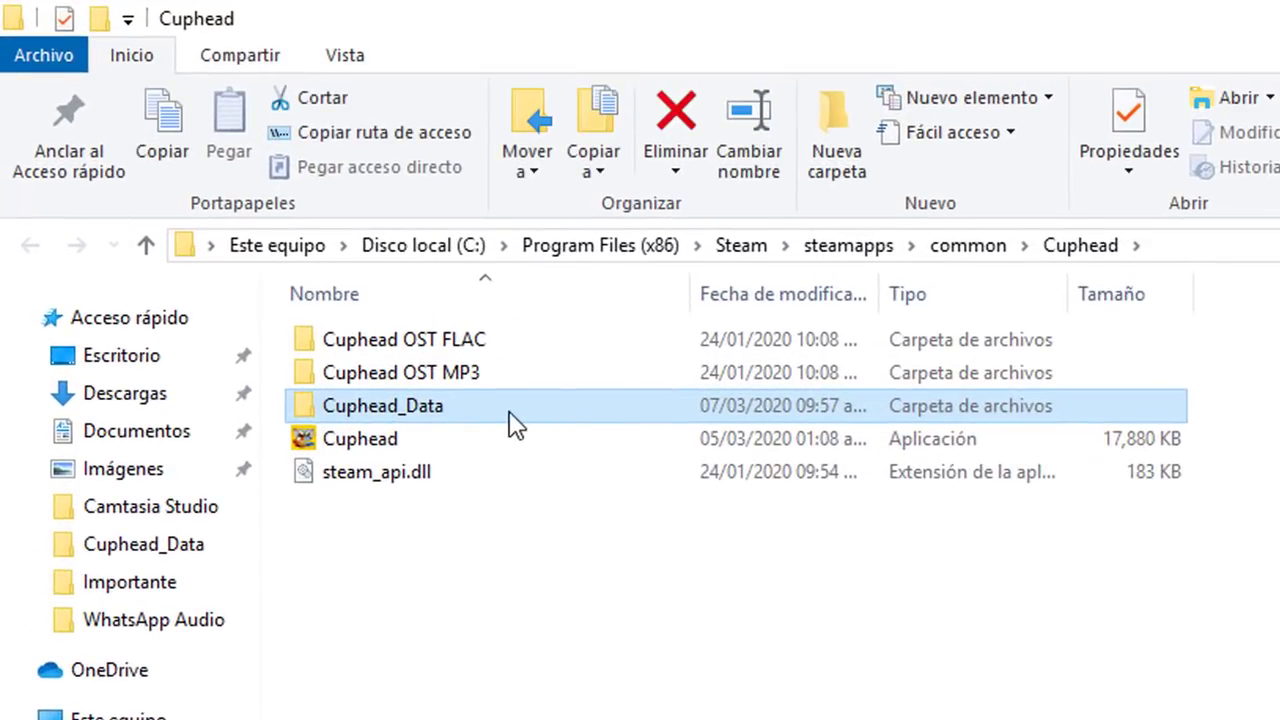
double_click(509, 410)
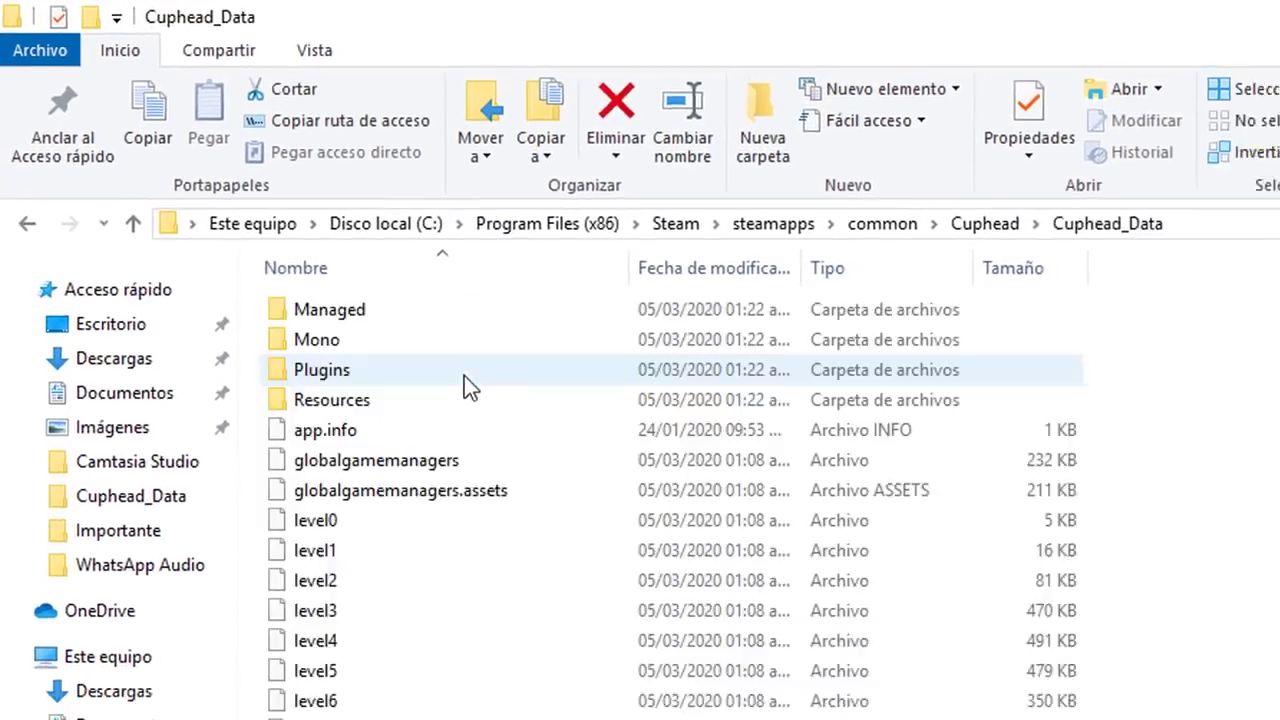
Step: Show the full path of the open folder and highlight its Cuphead_Data part
click(729, 126)
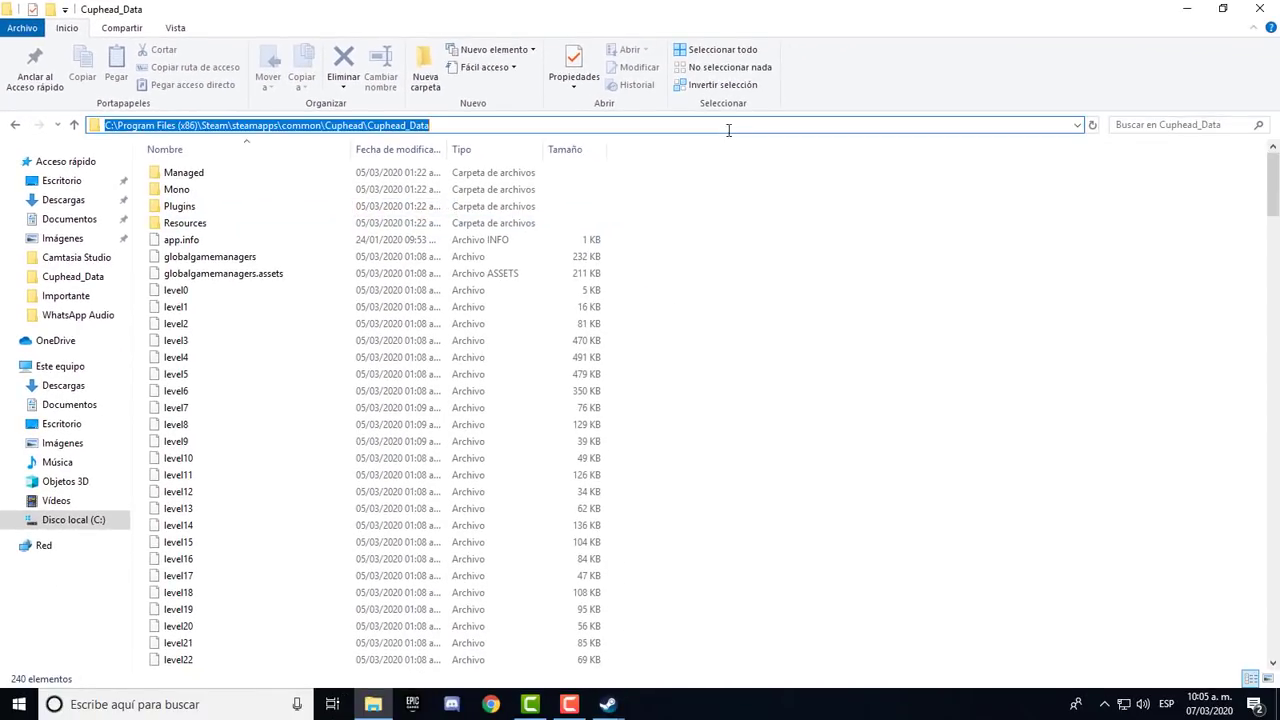
click(444, 125)
drag(444, 125, 409, 133)
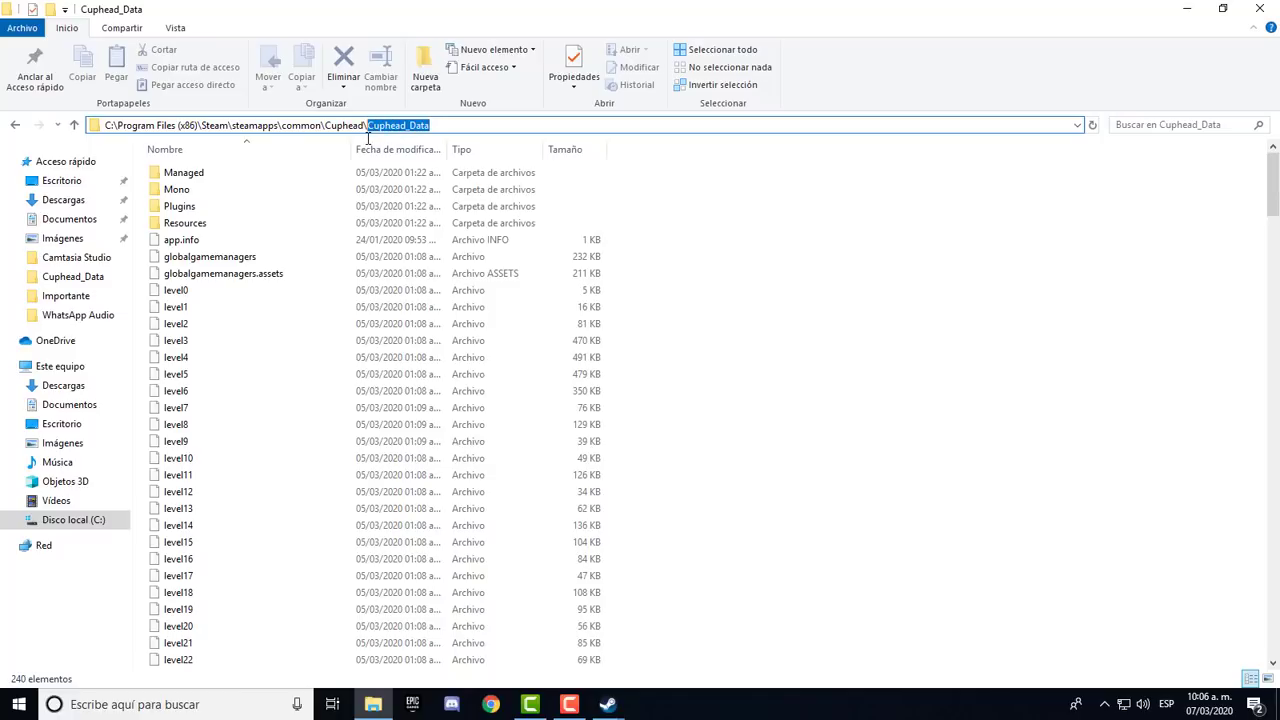
mouse_move(368, 138)
mouse_down()
mouse_move(476, 133)
mouse_move(370, 144)
mouse_up()
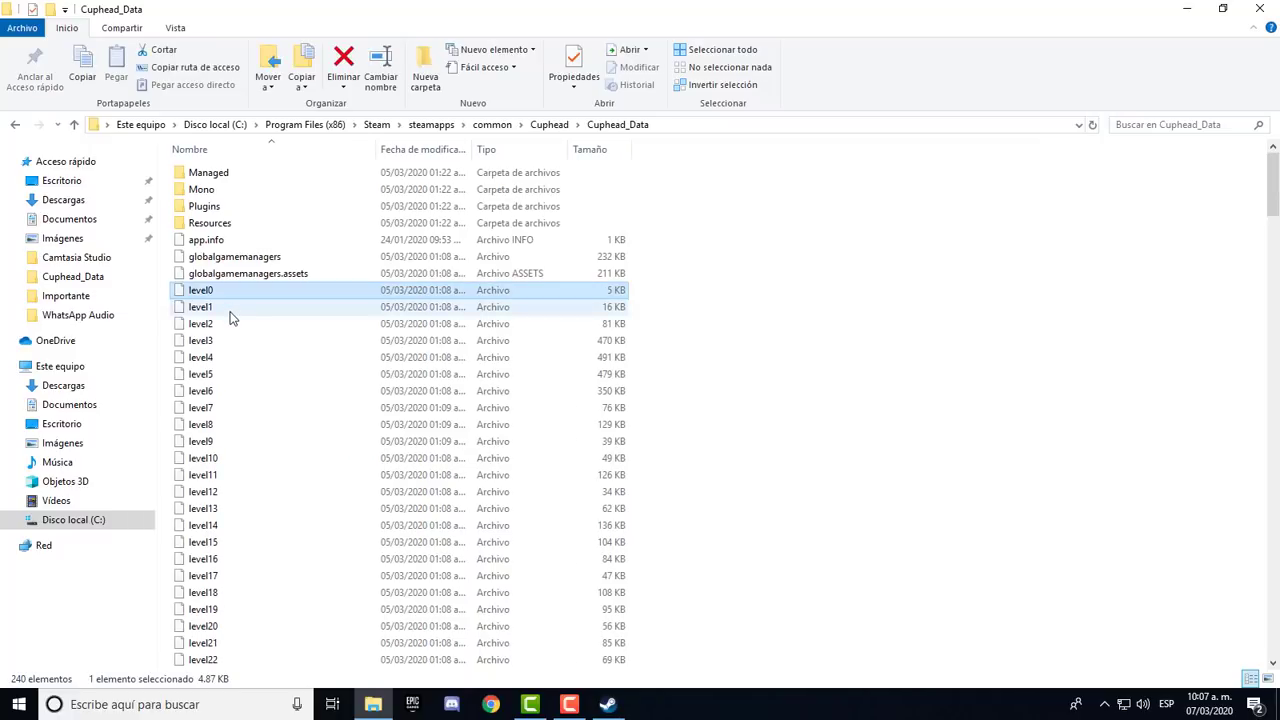
Step: Point out the individual level files, ending with level0 and level7 selected together
click(229, 310)
click(229, 327)
click(229, 342)
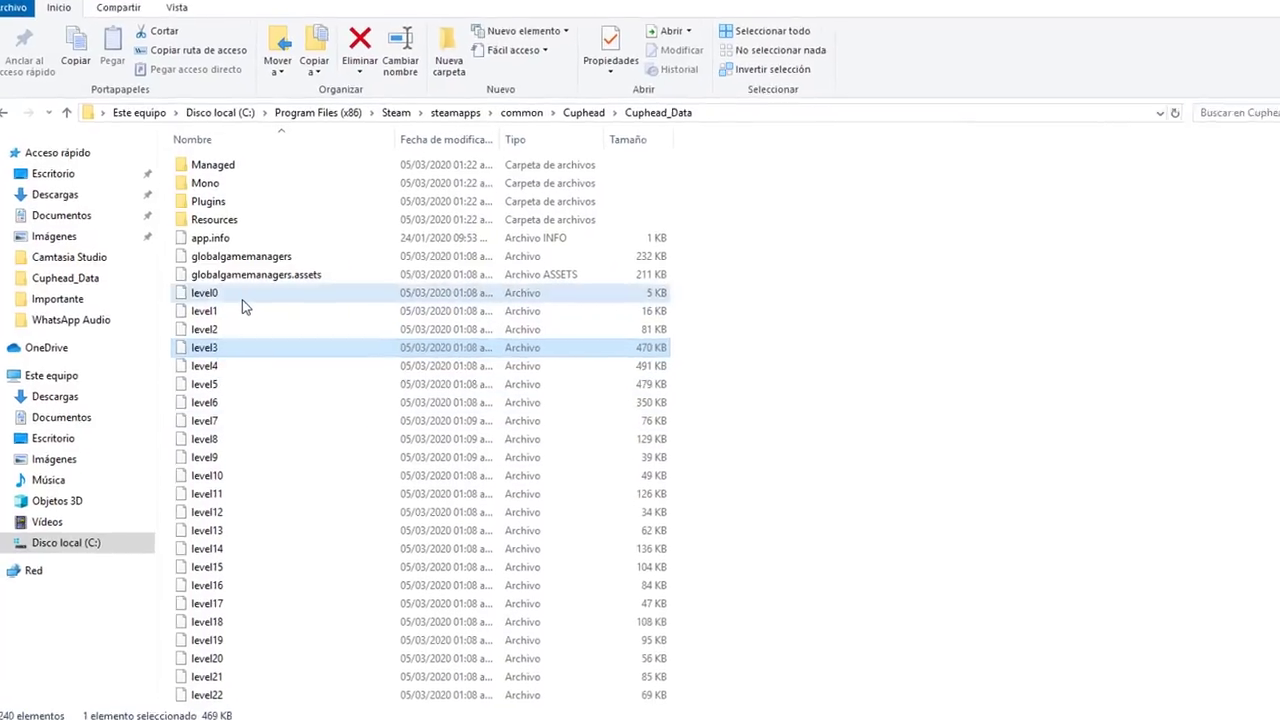
click(242, 296)
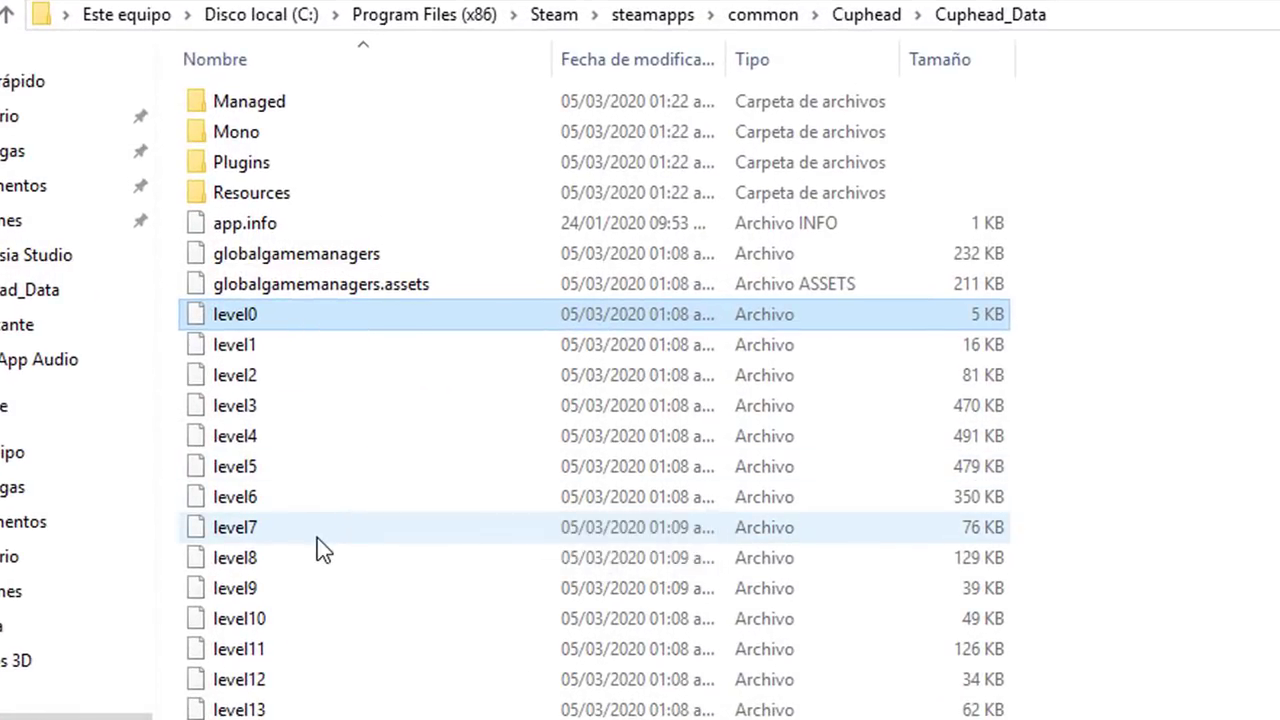
ctrl+click(318, 538)
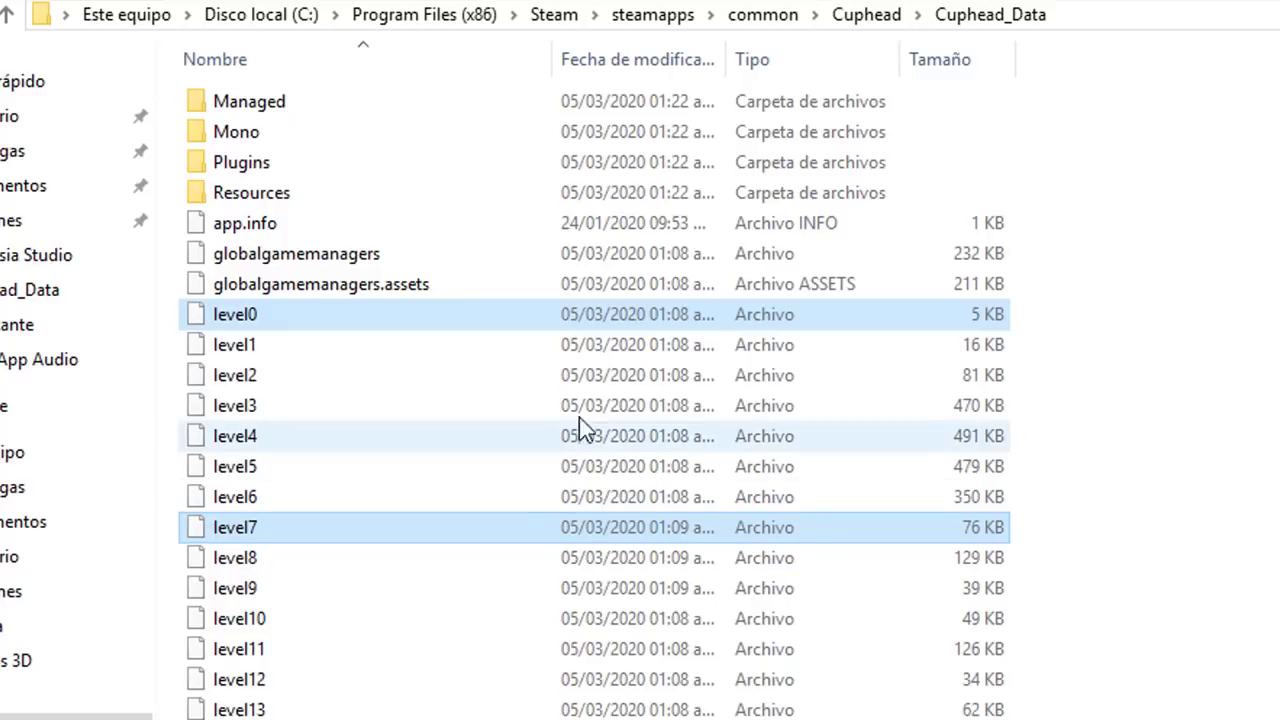
Step: Try to rename the level0 file as level7, declining the suggested alternative name
click(350, 318)
right_click(348, 317)
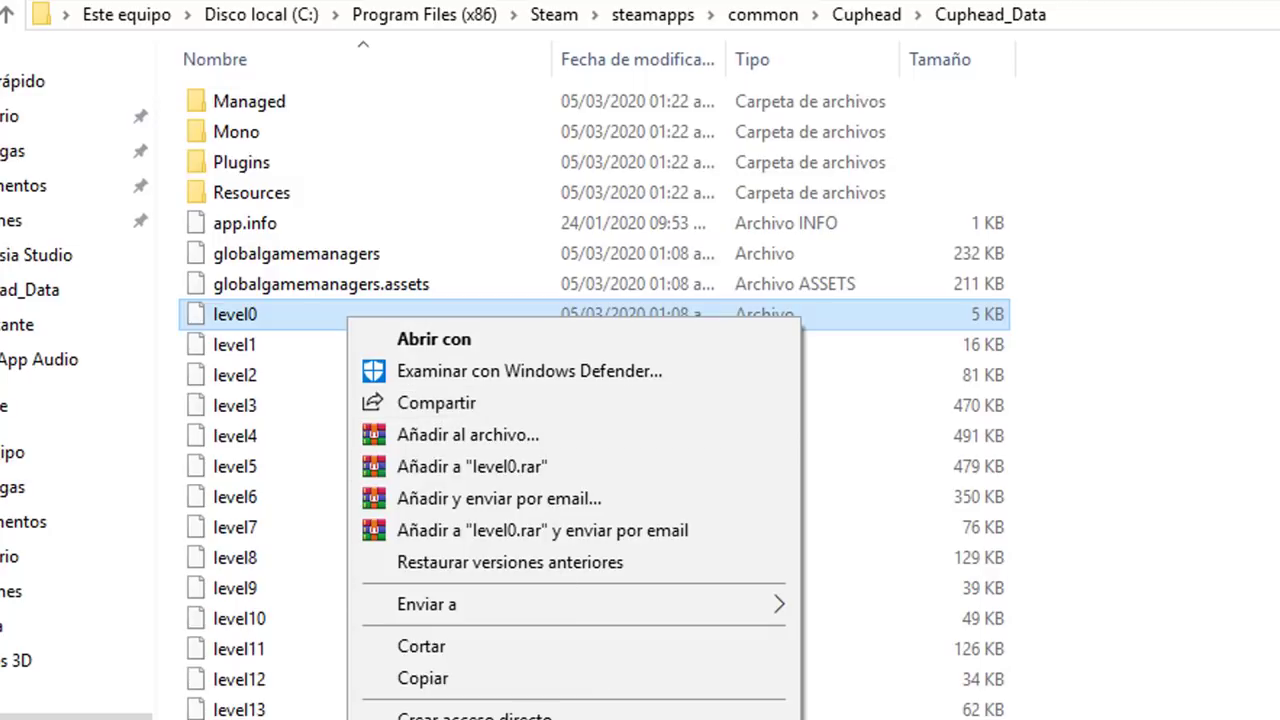
click(590, 719)
key(Right)
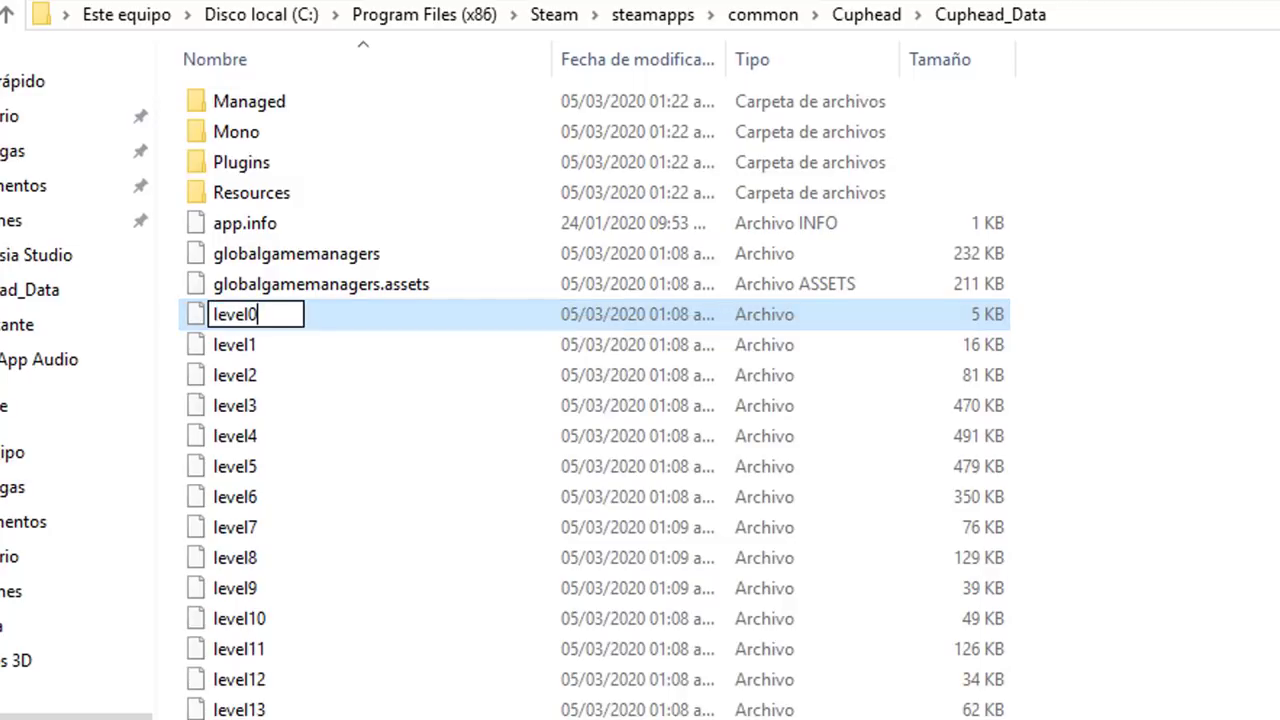
key(BackSpace)
text(7)
key(Return)
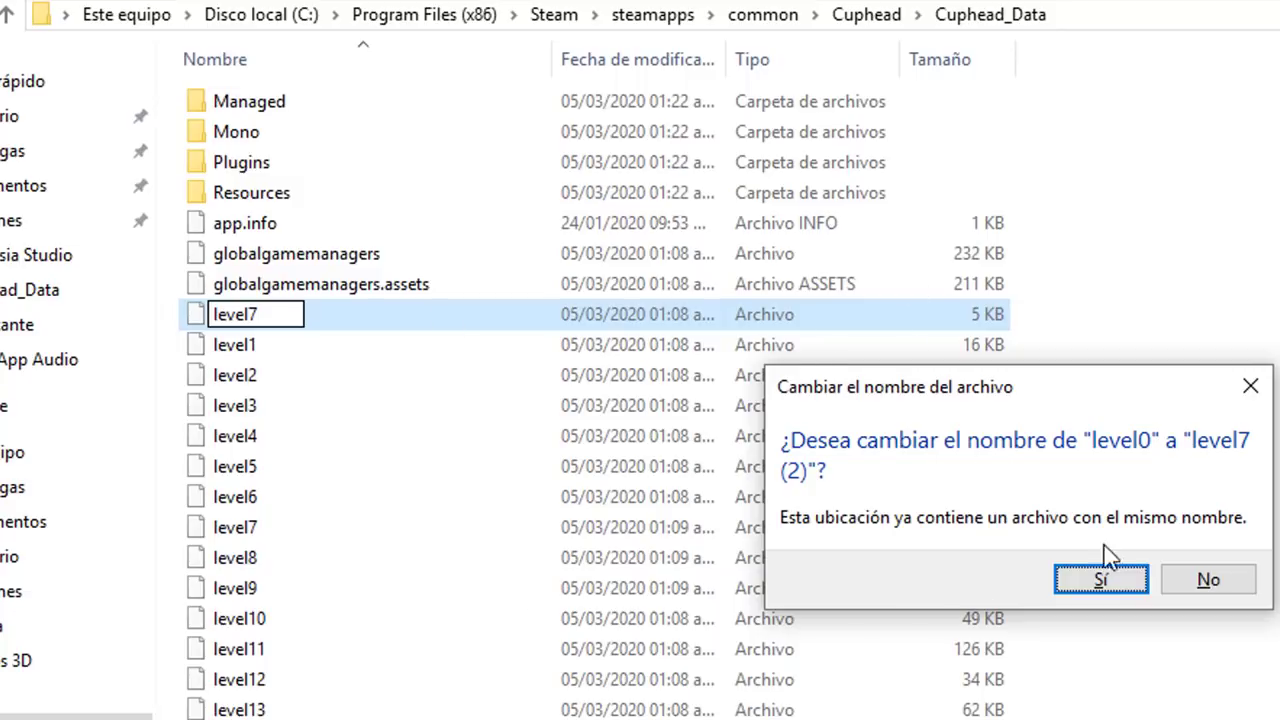
click(1209, 581)
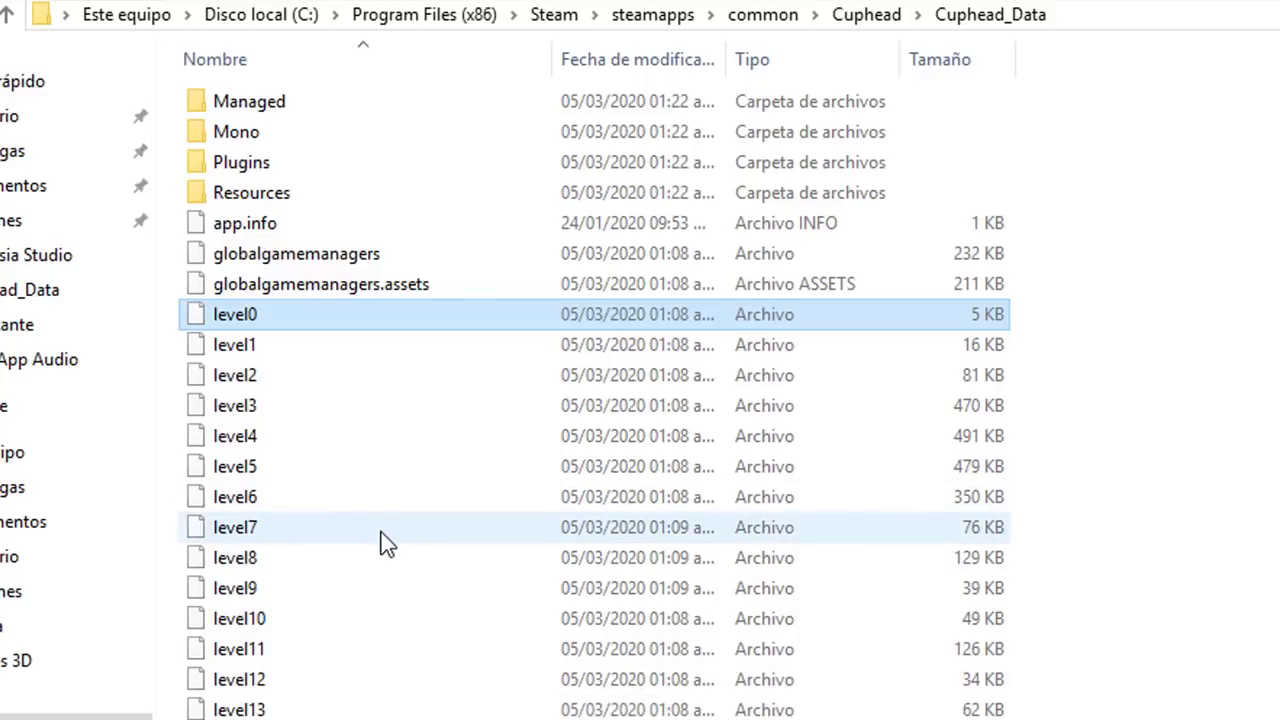
Step: Rename the level0 file in the Cuphead_Data folder as level0a7
click(380, 530)
click(317, 327)
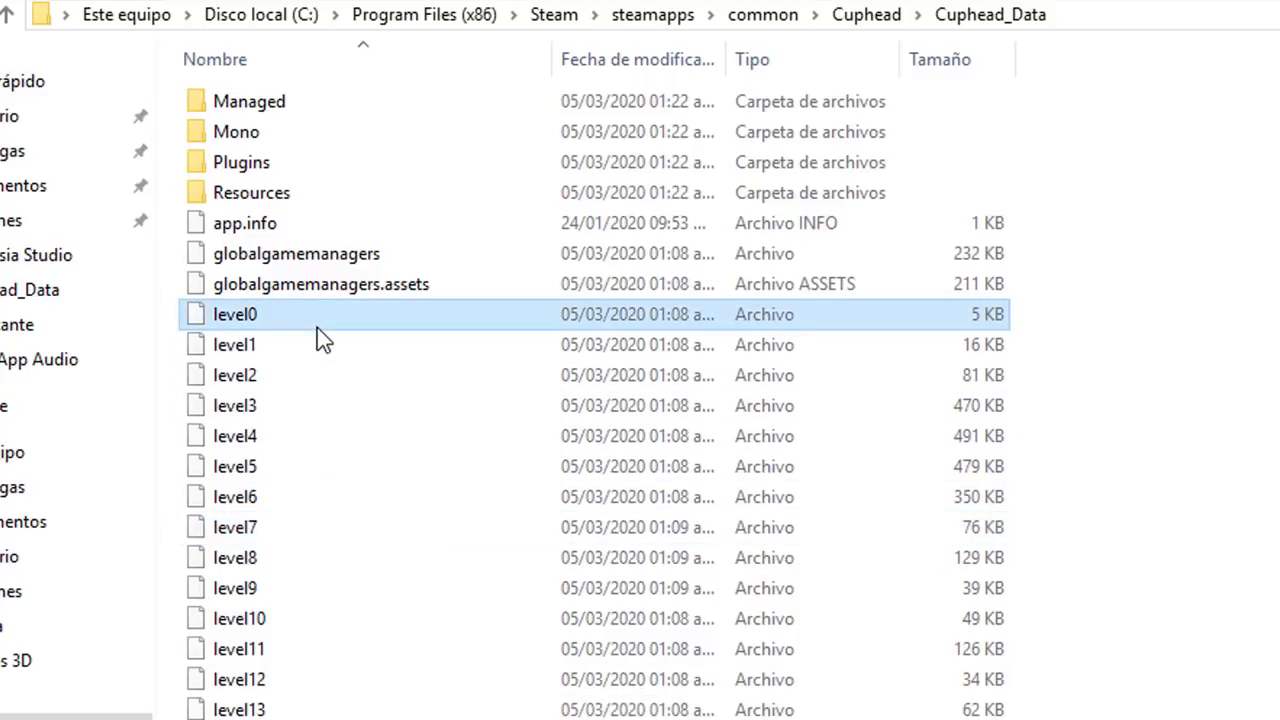
right_click(345, 318)
click(410, 719)
key(Right)
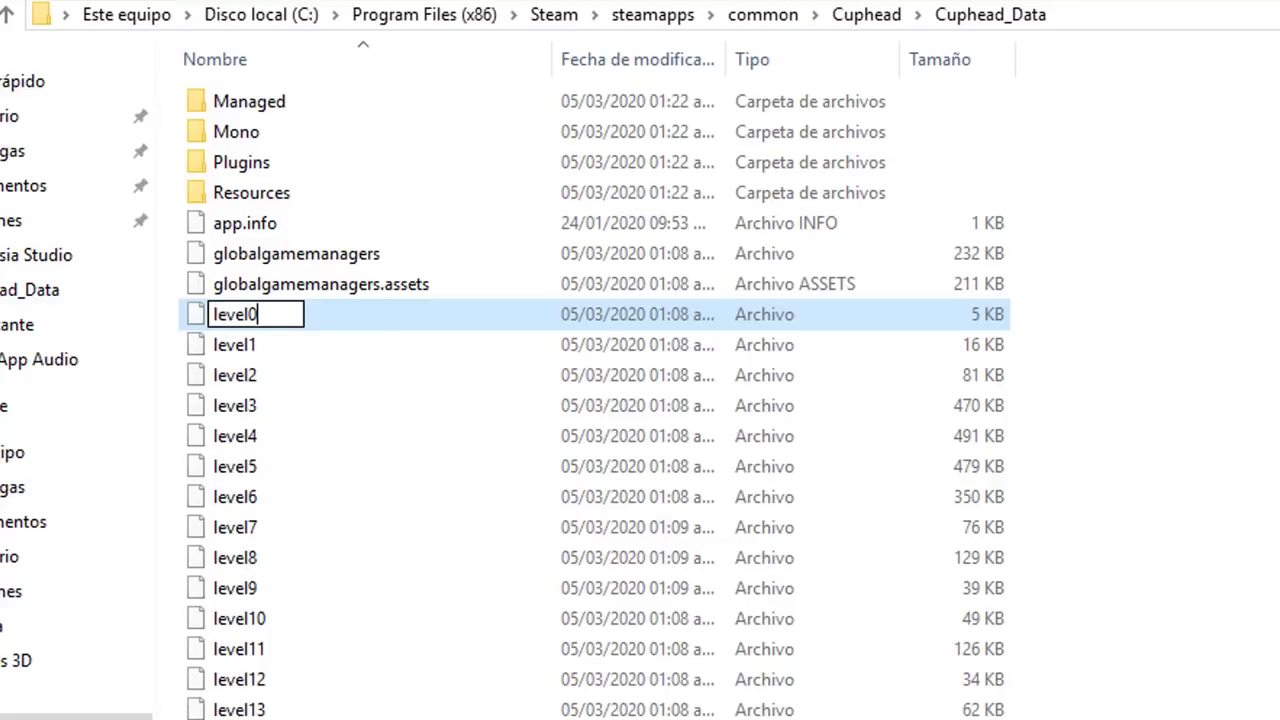
text(a7)
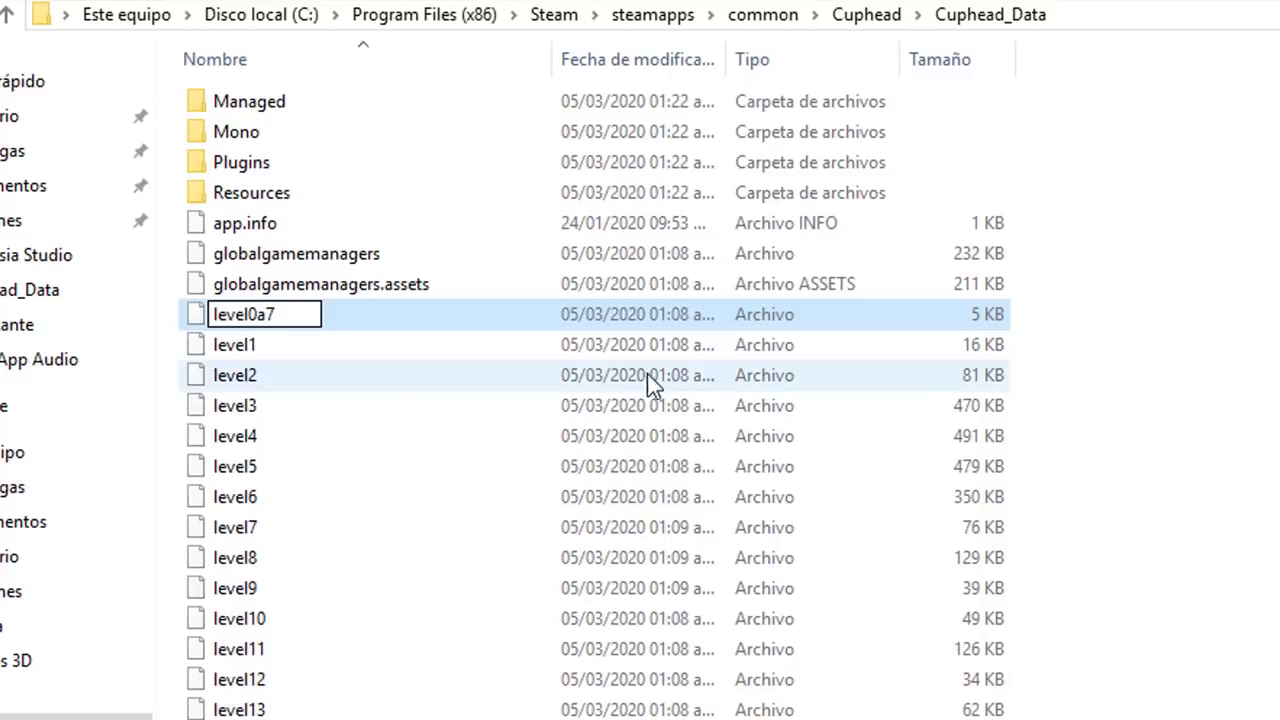
click(350, 317)
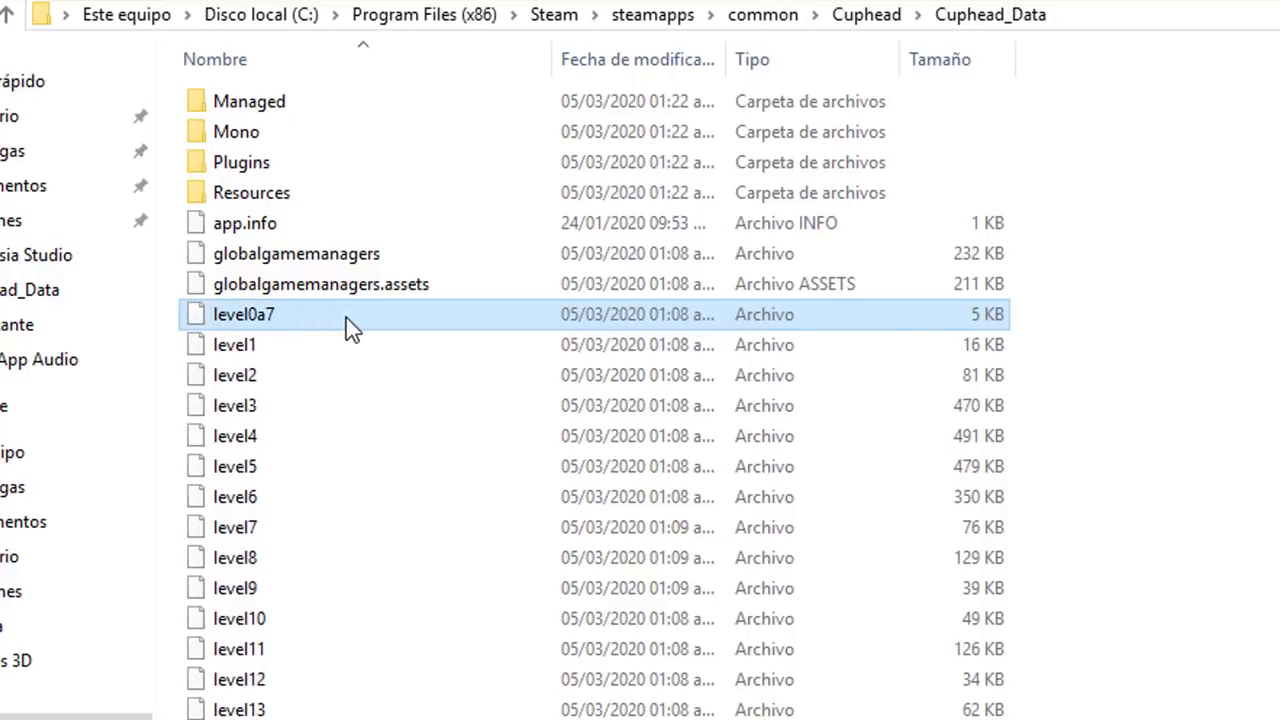
Step: Copy the level0a7 and level7 files together and paste the copies onto the desktop
right_click(346, 317)
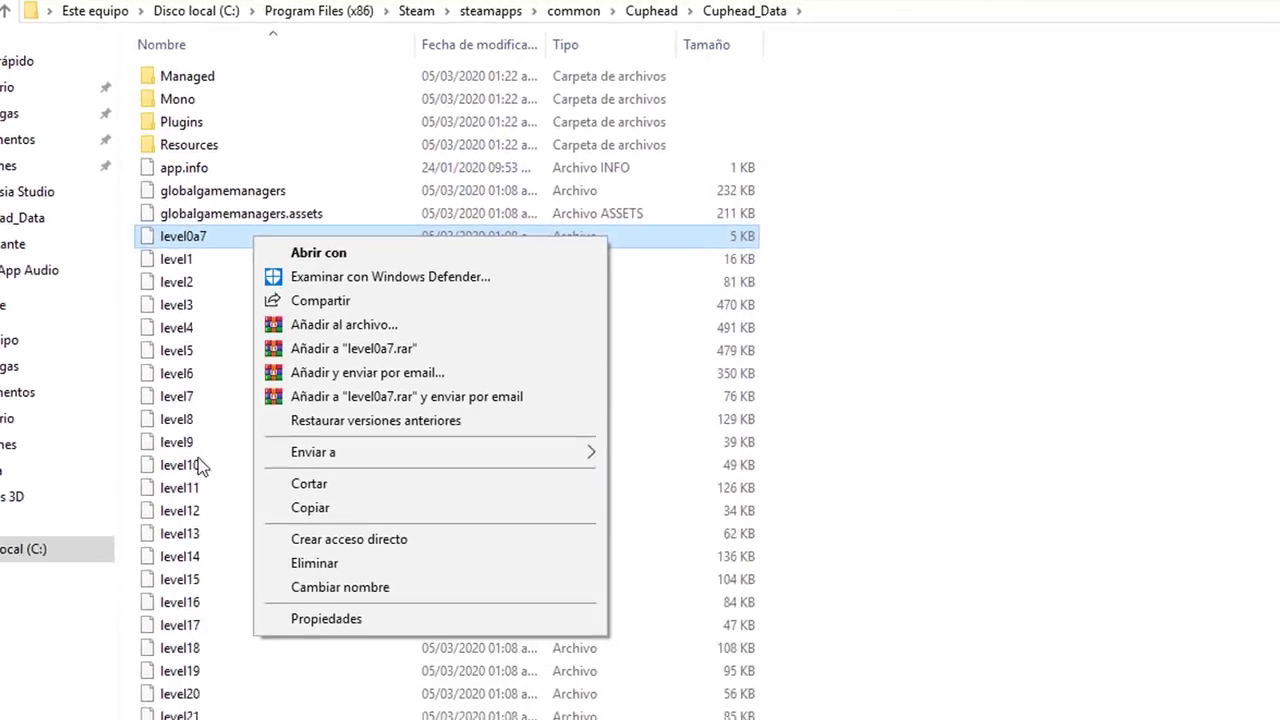
ctrl+click(205, 417)
ctrl+click(205, 400)
ctrl+click(200, 417)
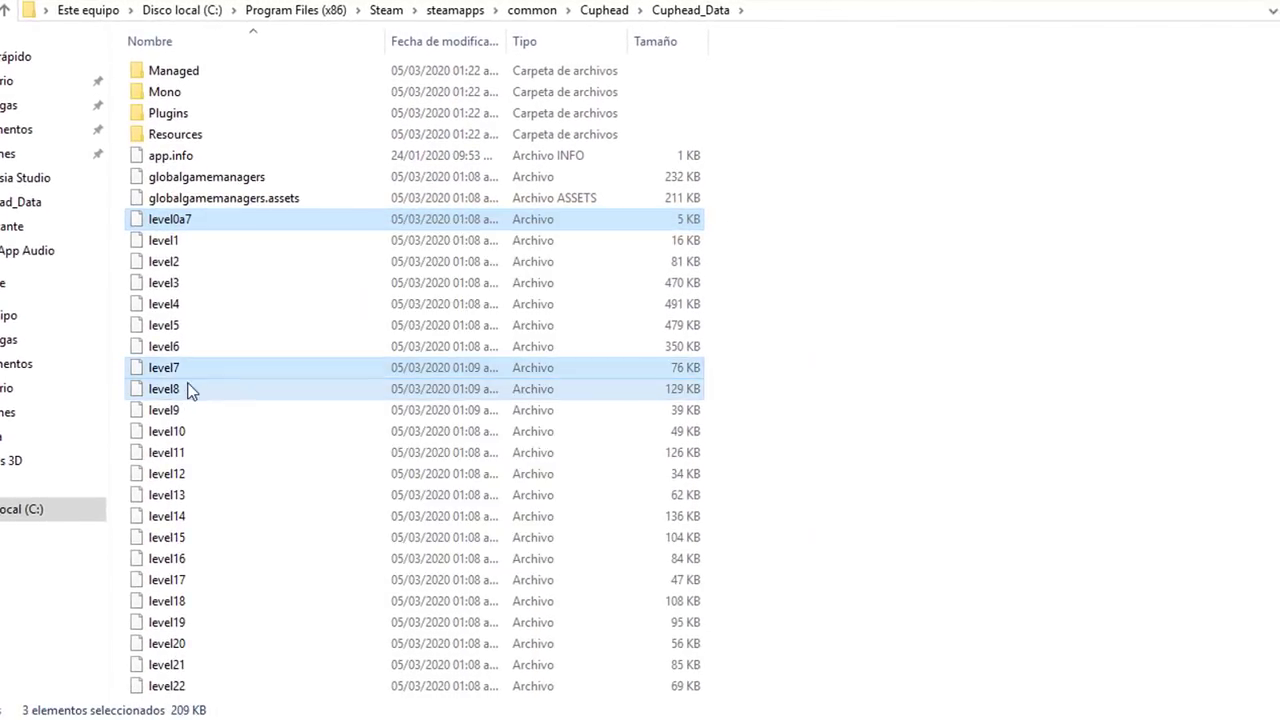
ctrl+click(190, 390)
right_click(222, 373)
click(344, 579)
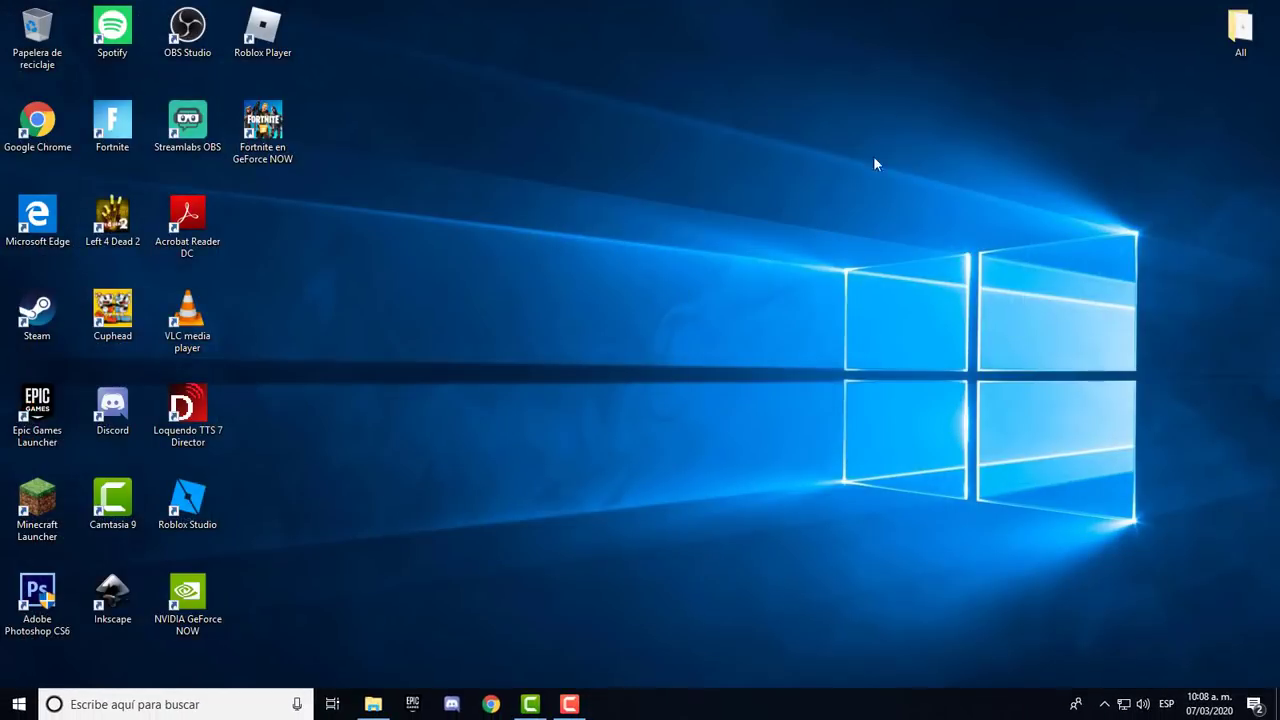
right_click(606, 222)
click(704, 292)
drag(551, 381, 706, 76)
click(673, 128)
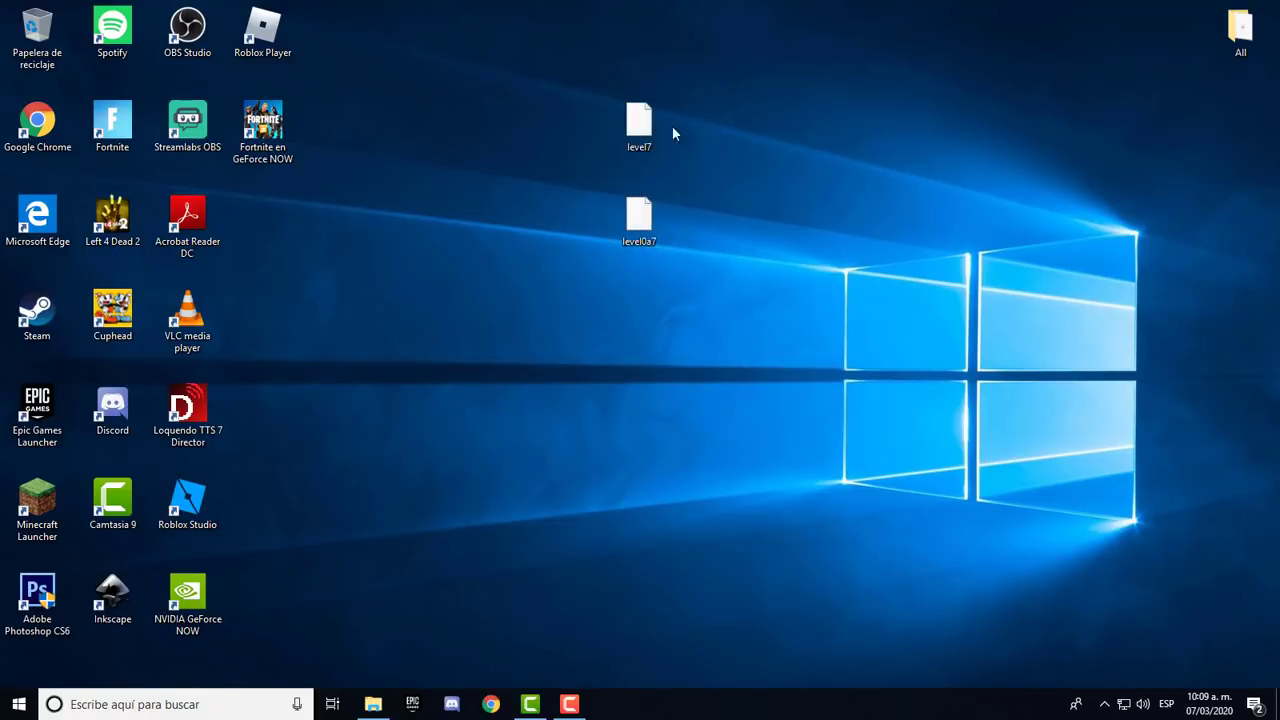
Step: Delete the level7 and level0a7 copies from the desktop and return to the Cuphead_Data folder
drag(586, 280, 668, 95)
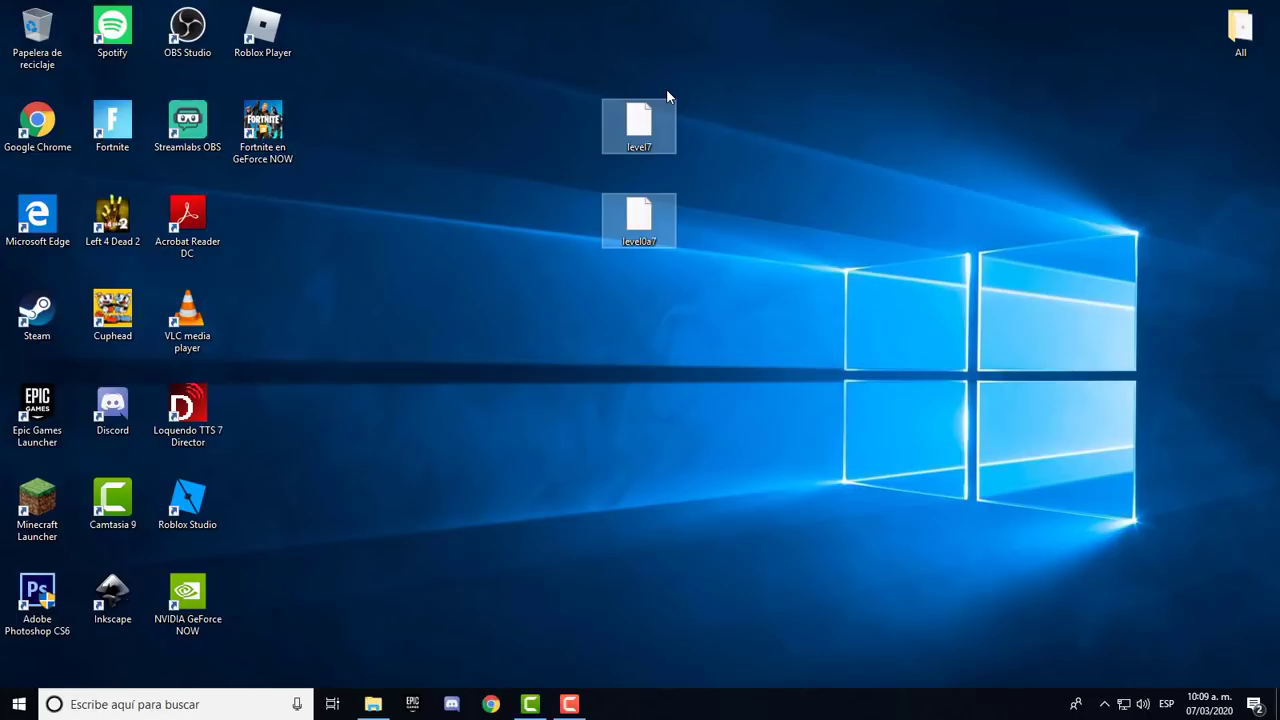
key(Delete)
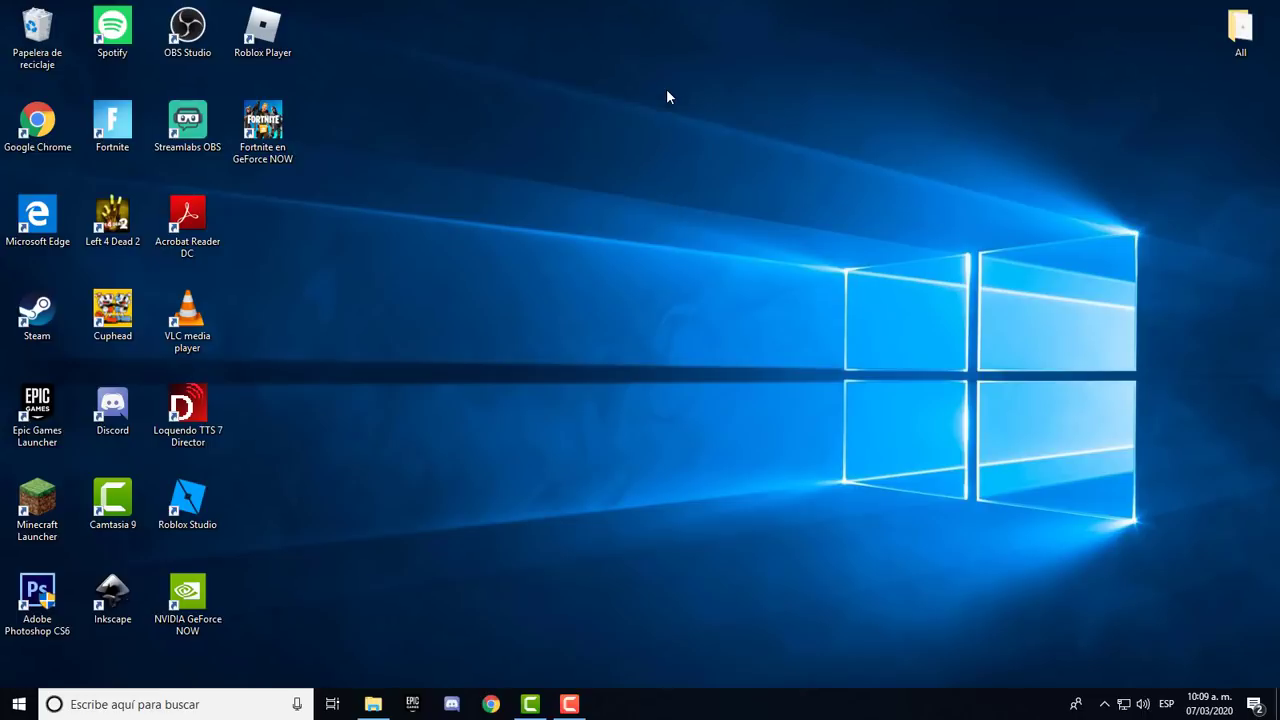
click(372, 704)
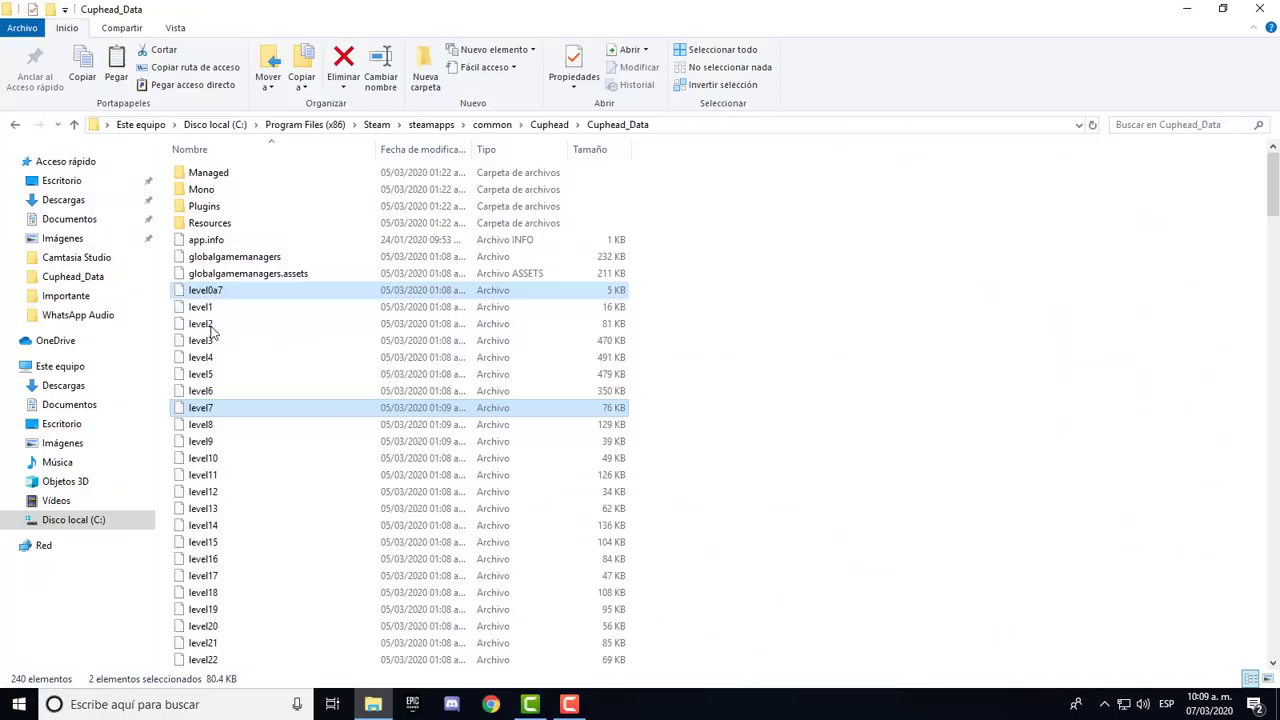
click(245, 289)
right_click(245, 289)
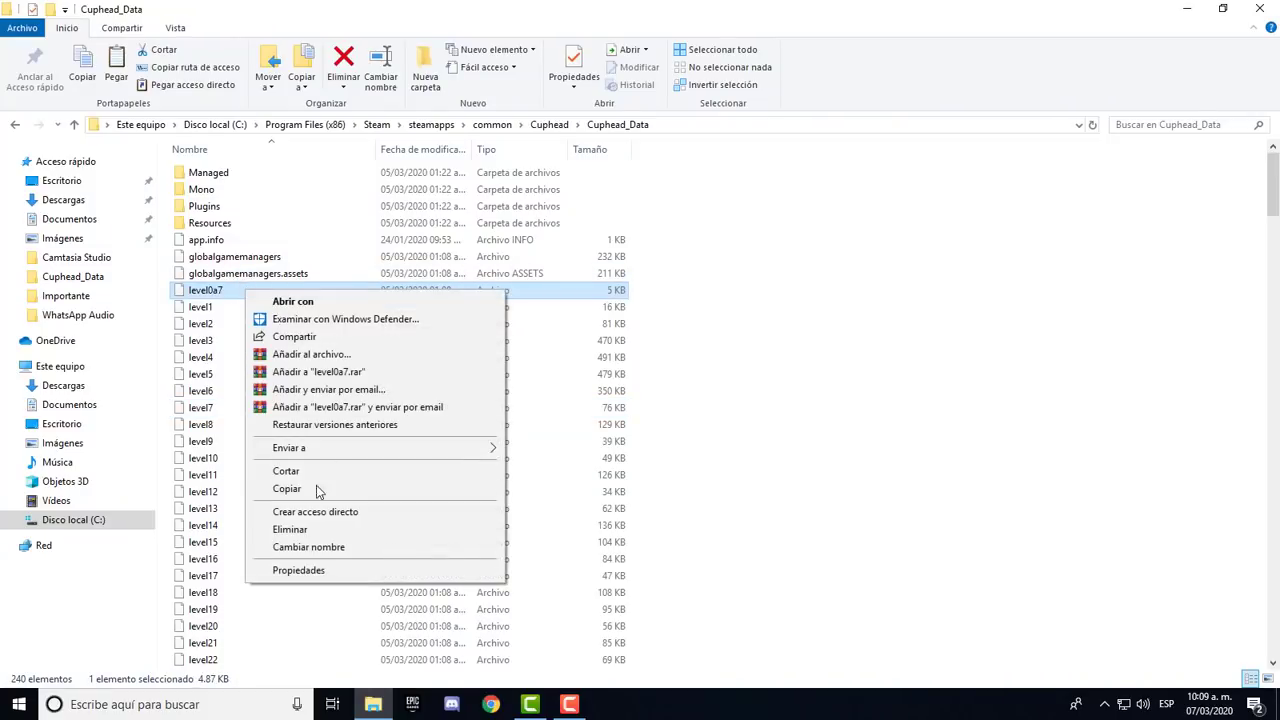
click(314, 547)
key(Right)
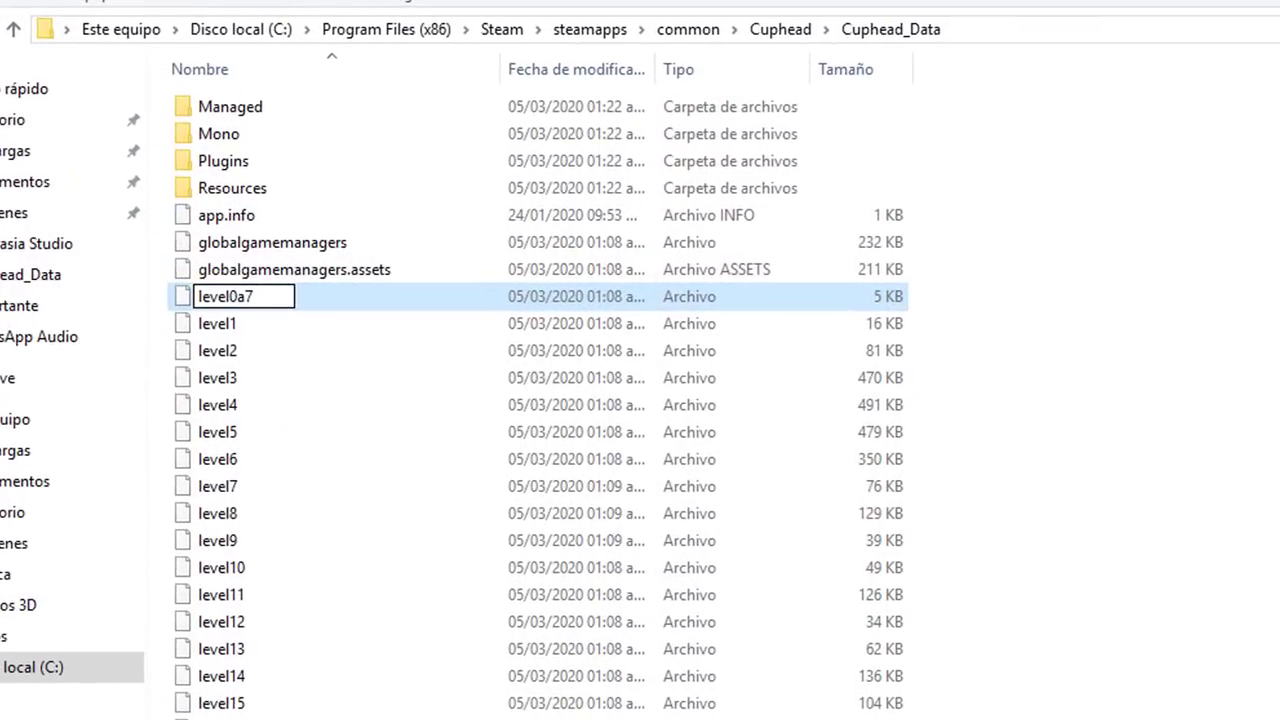
key(Left)
key(Left)
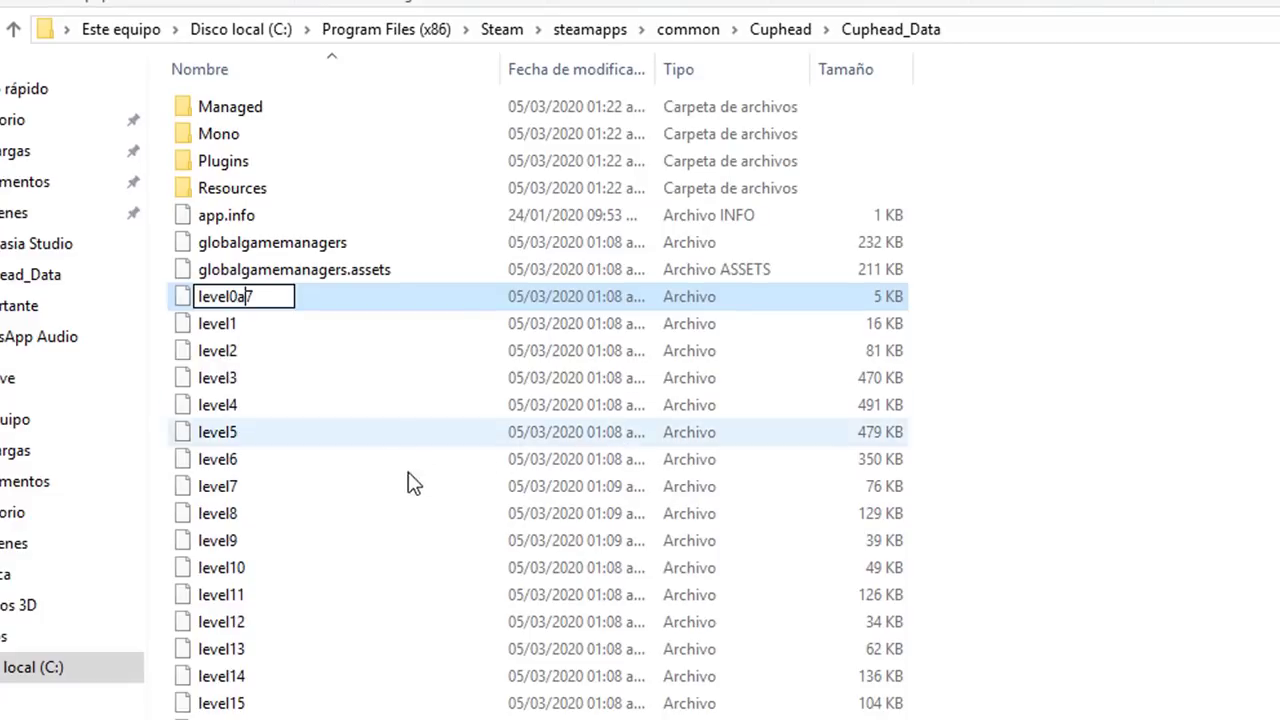
Step: Rename the original level7 file in the Cuphead_Data folder as level0
right_click(304, 488)
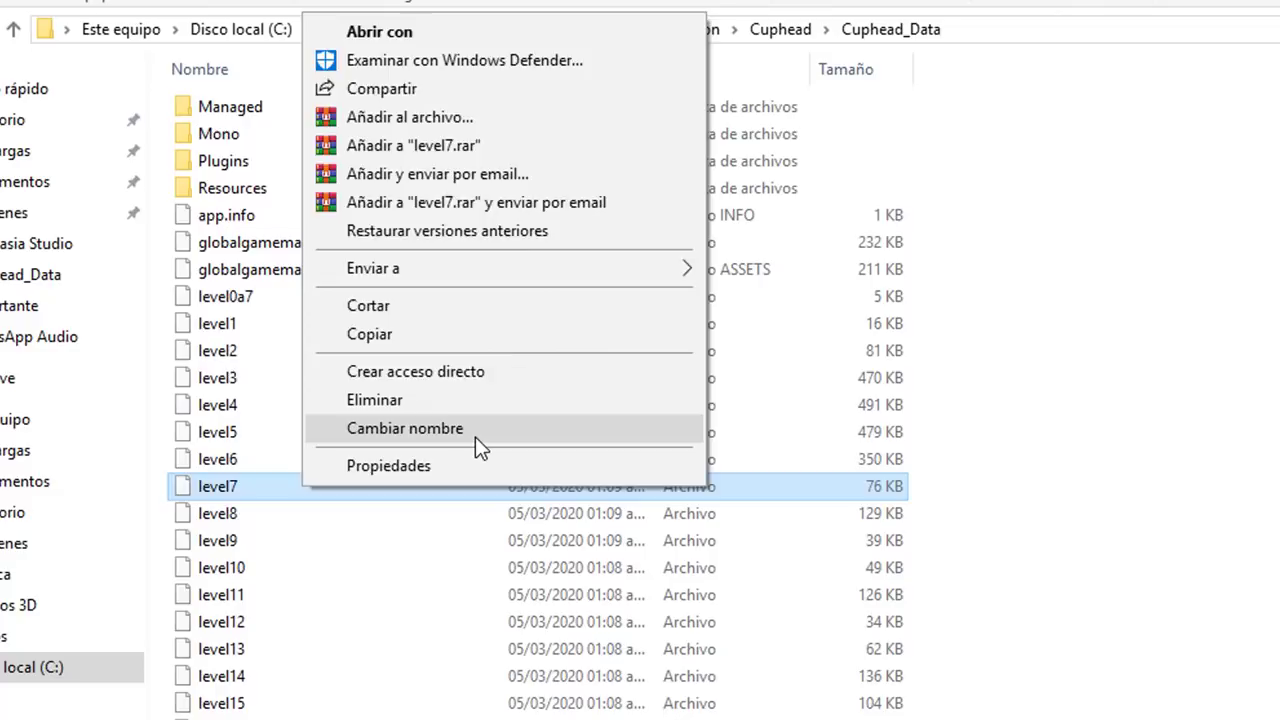
click(475, 437)
key(Right)
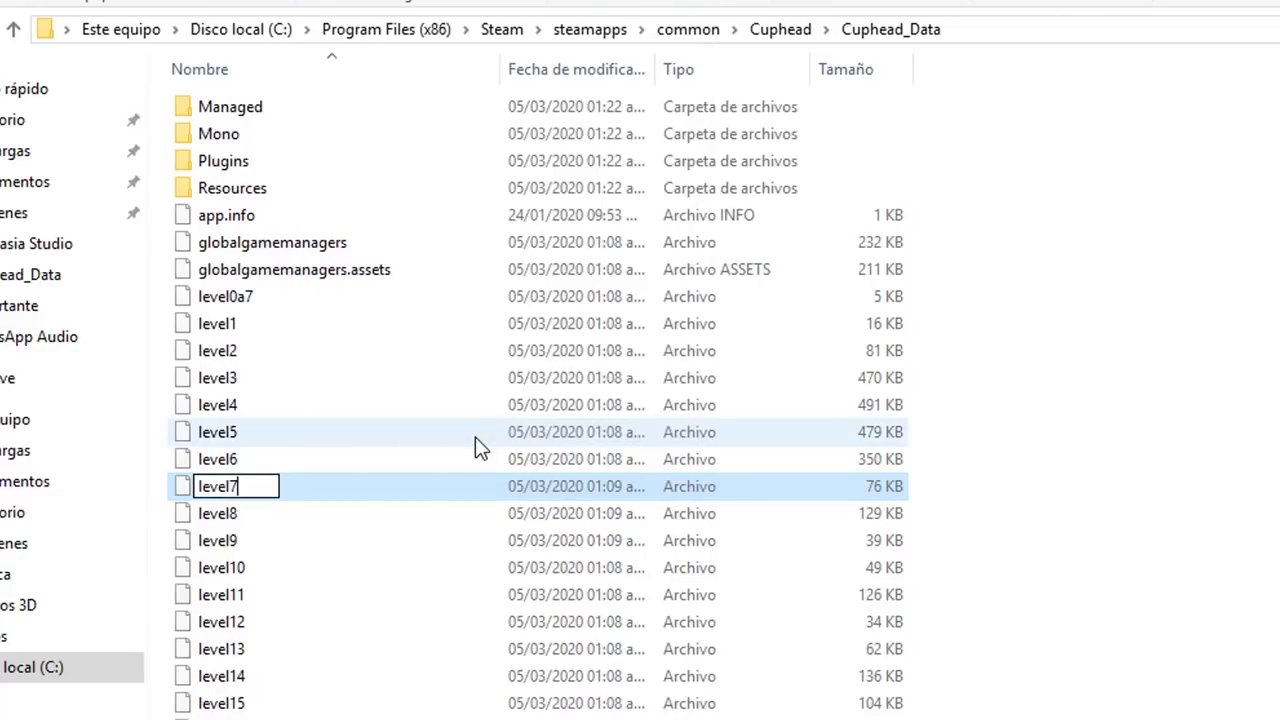
key(BackSpace)
text(0)
key(Return)
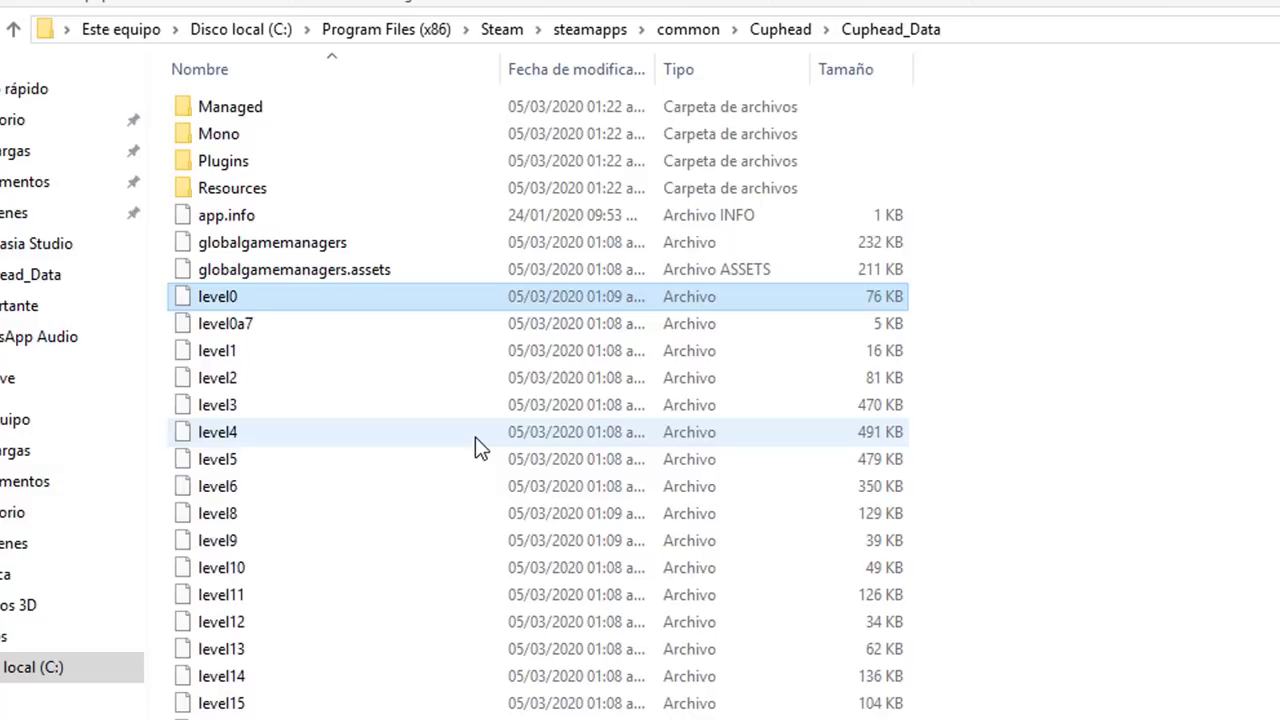
Step: Rename the level0a7 file as level7 to complete the swap
click(283, 330)
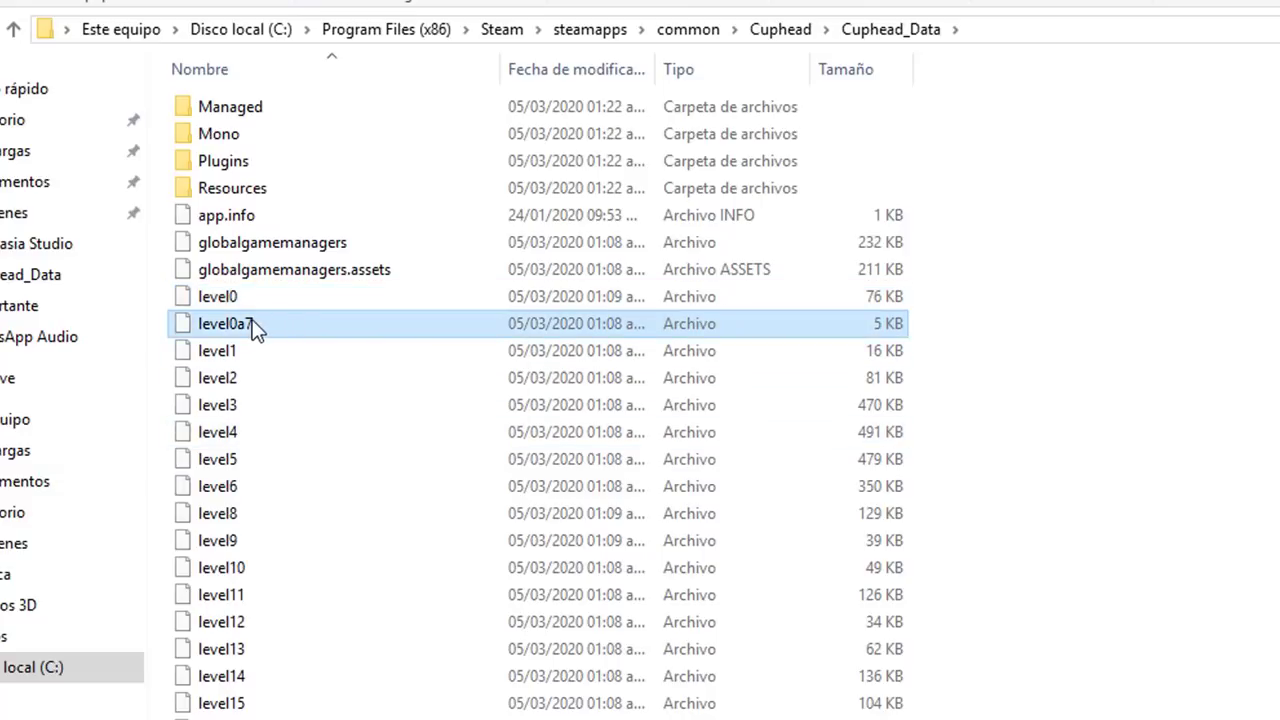
right_click(272, 325)
click(440, 719)
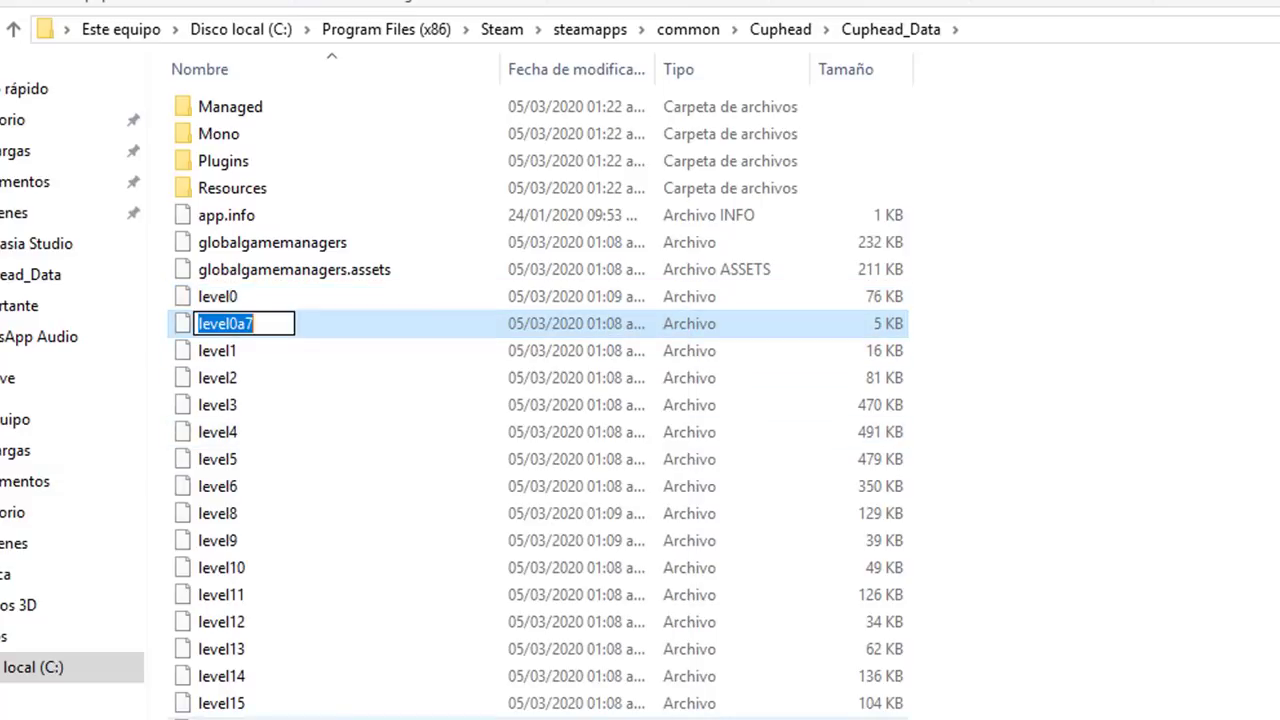
key(Right)
key(Left)
key(BackSpace)
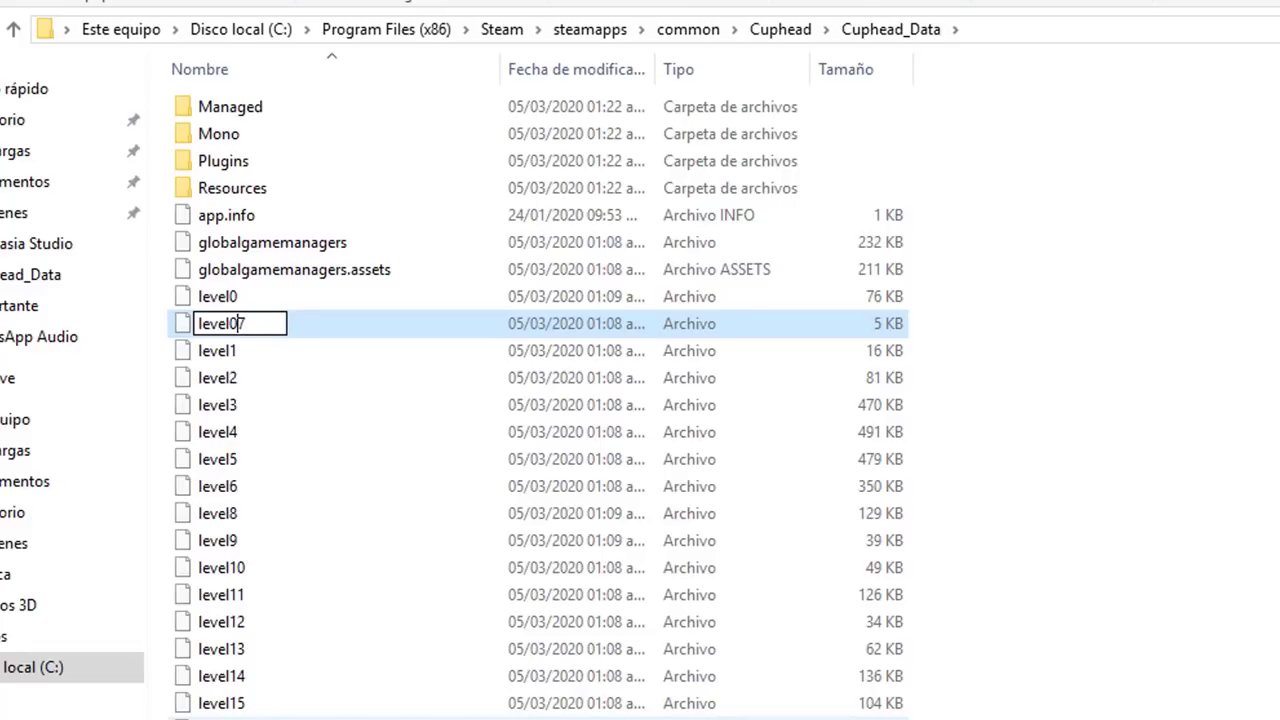
key(BackSpace)
key(Return)
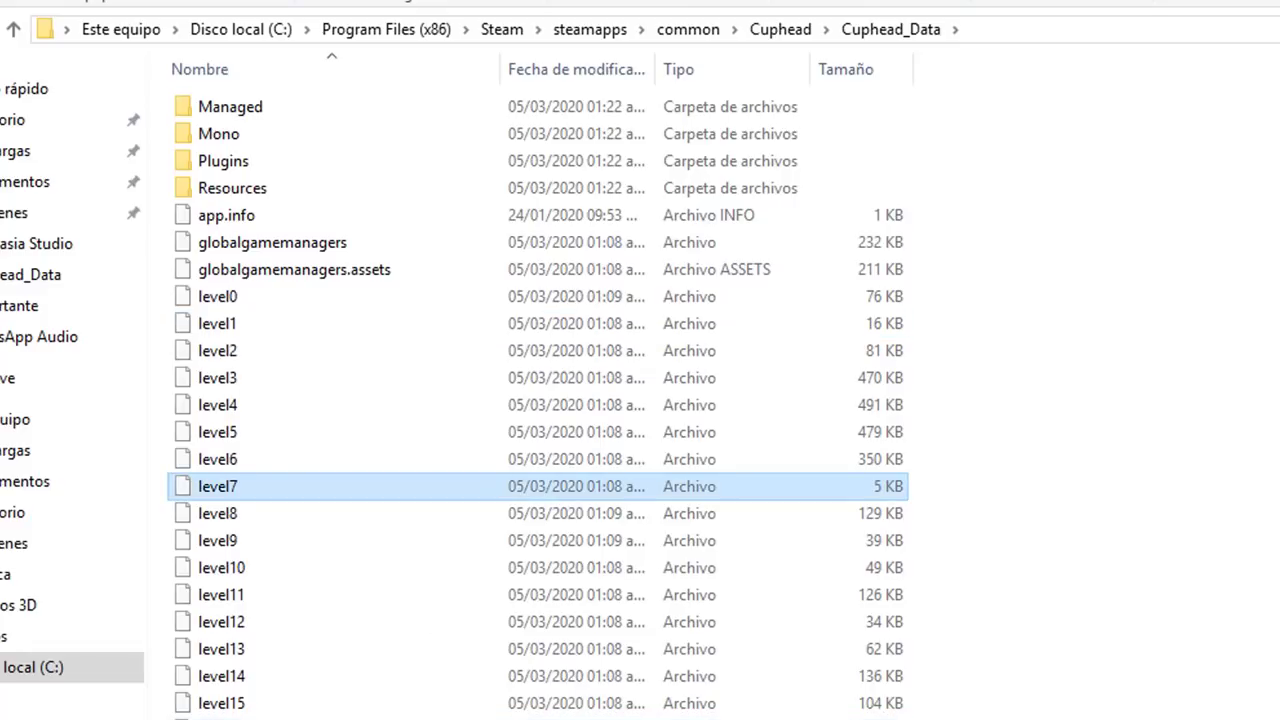
Step: Refresh the Cuphead_Data folder listing and close the folder window
click(1090, 480)
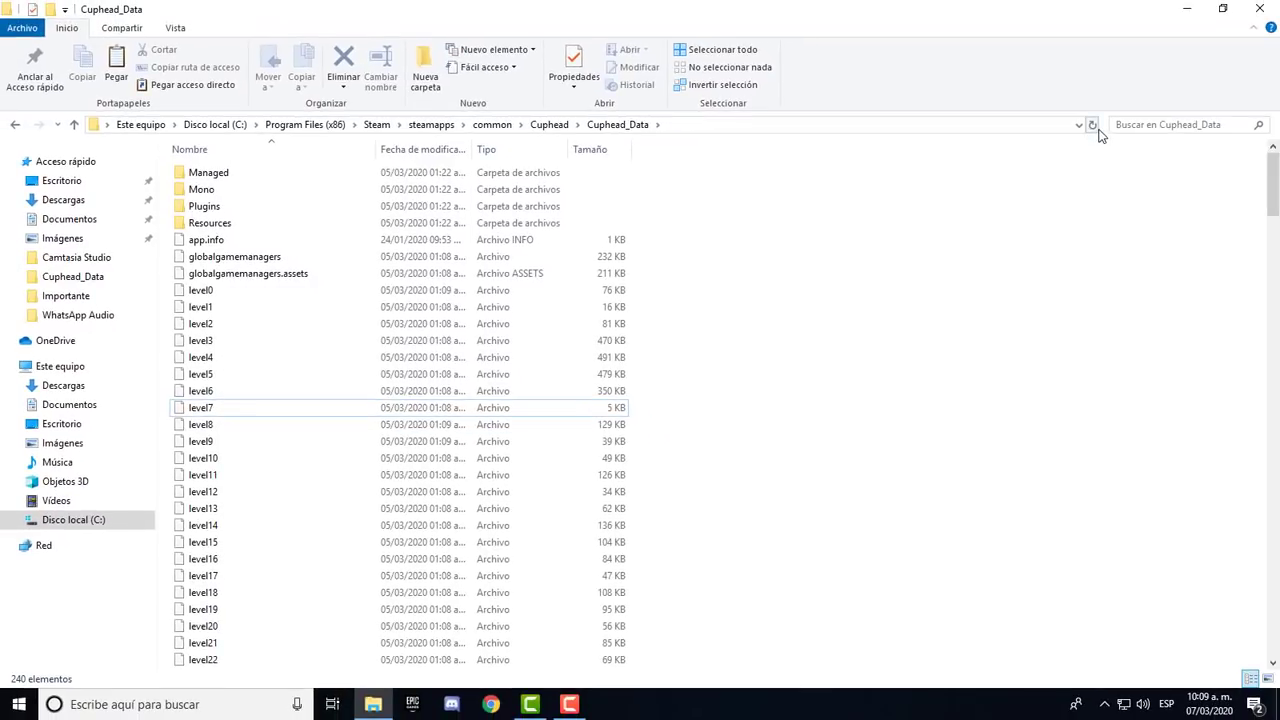
click(1095, 127)
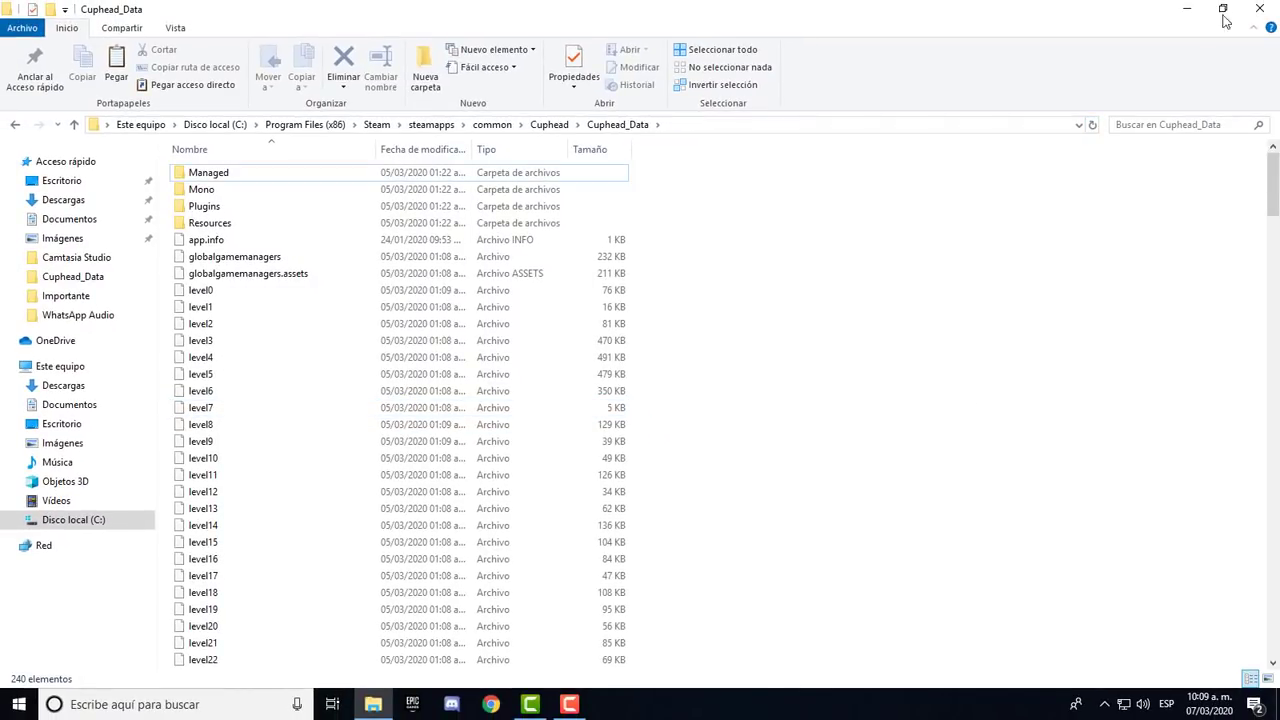
click(1252, 10)
Step: Refresh the desktop and launch Cuphead from its shortcut
right_click(465, 457)
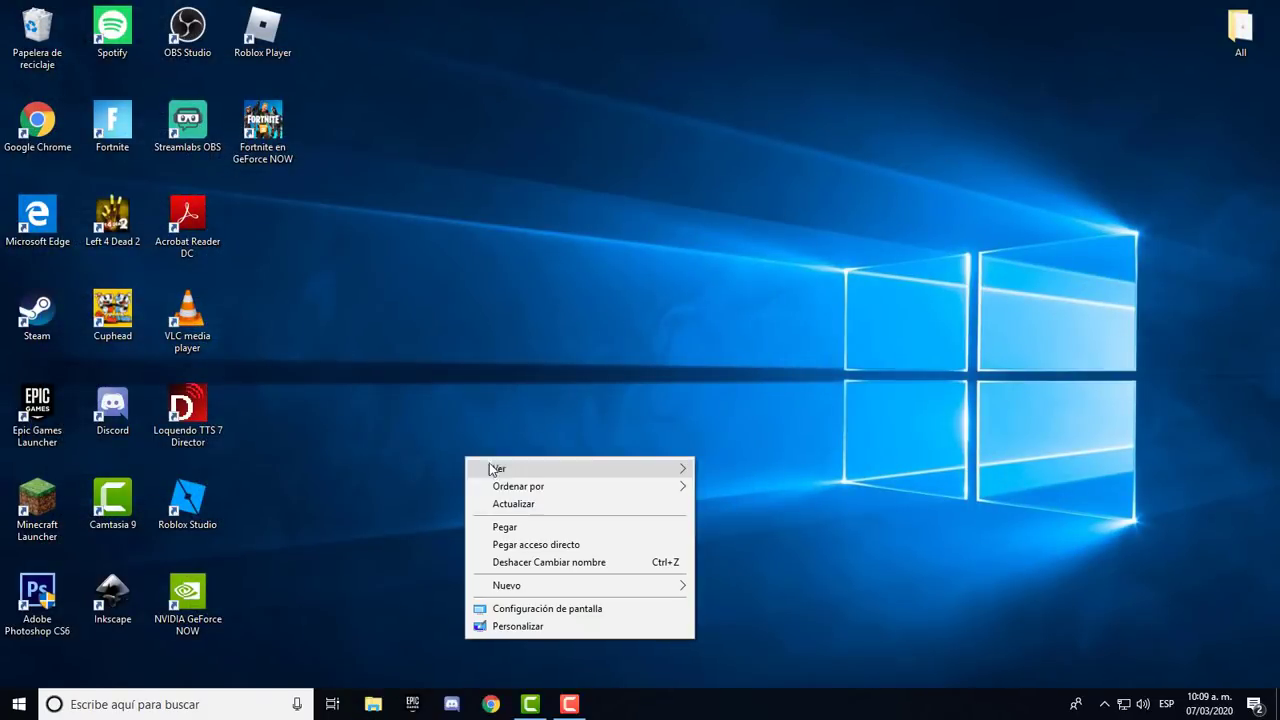
click(522, 503)
click(570, 710)
click(570, 710)
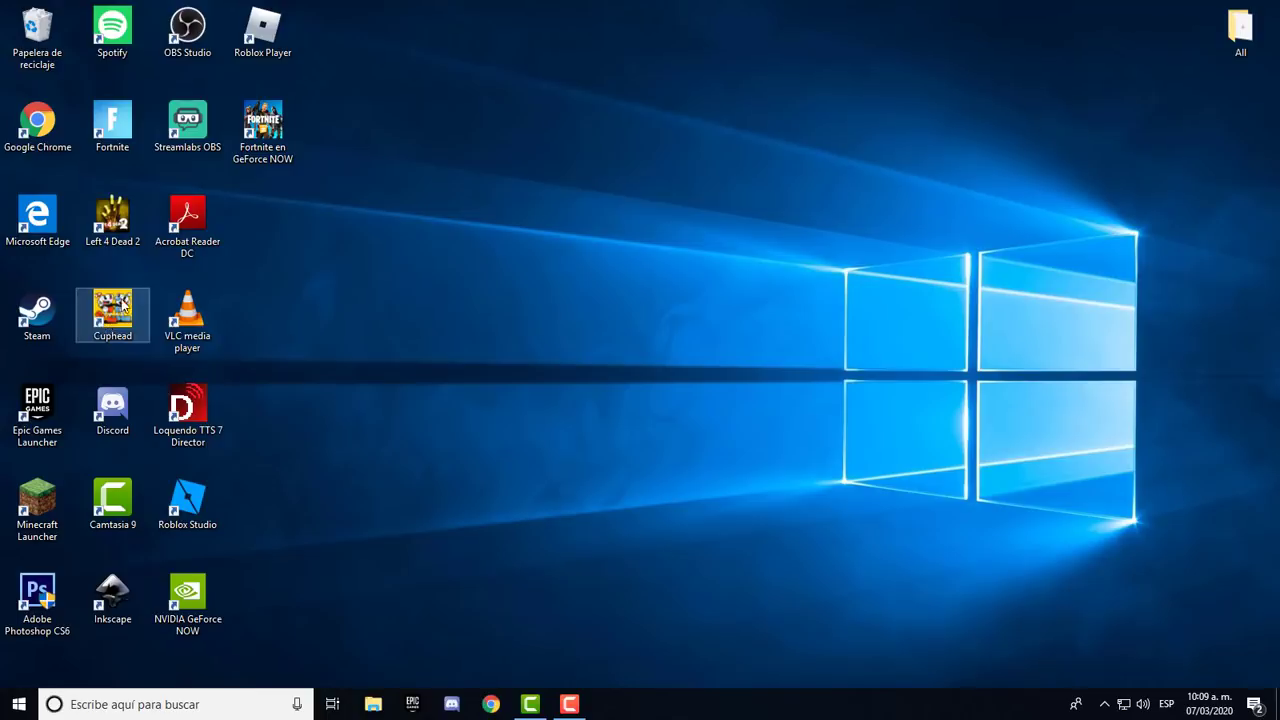
click(121, 309)
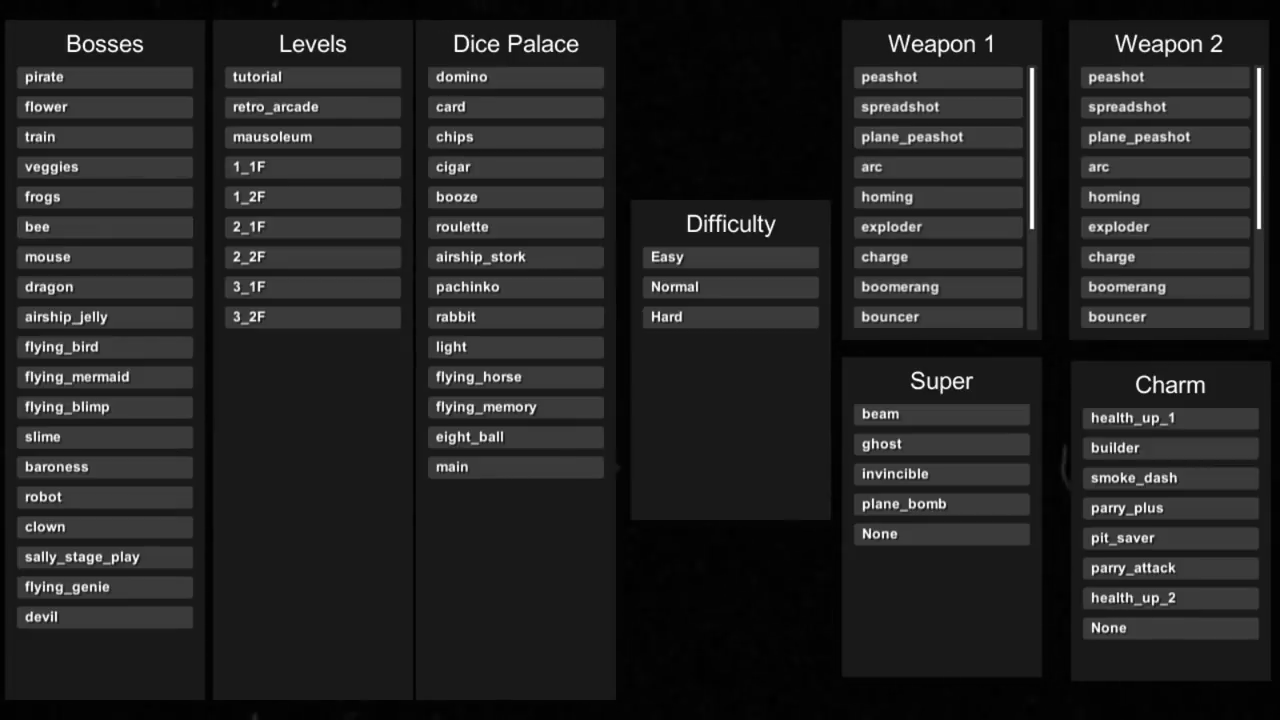
Step: Look through the Bosses, Weapon 1, Weapon 2 and Charm lists in the game's selection menu
scroll(105, 347, down, 2)
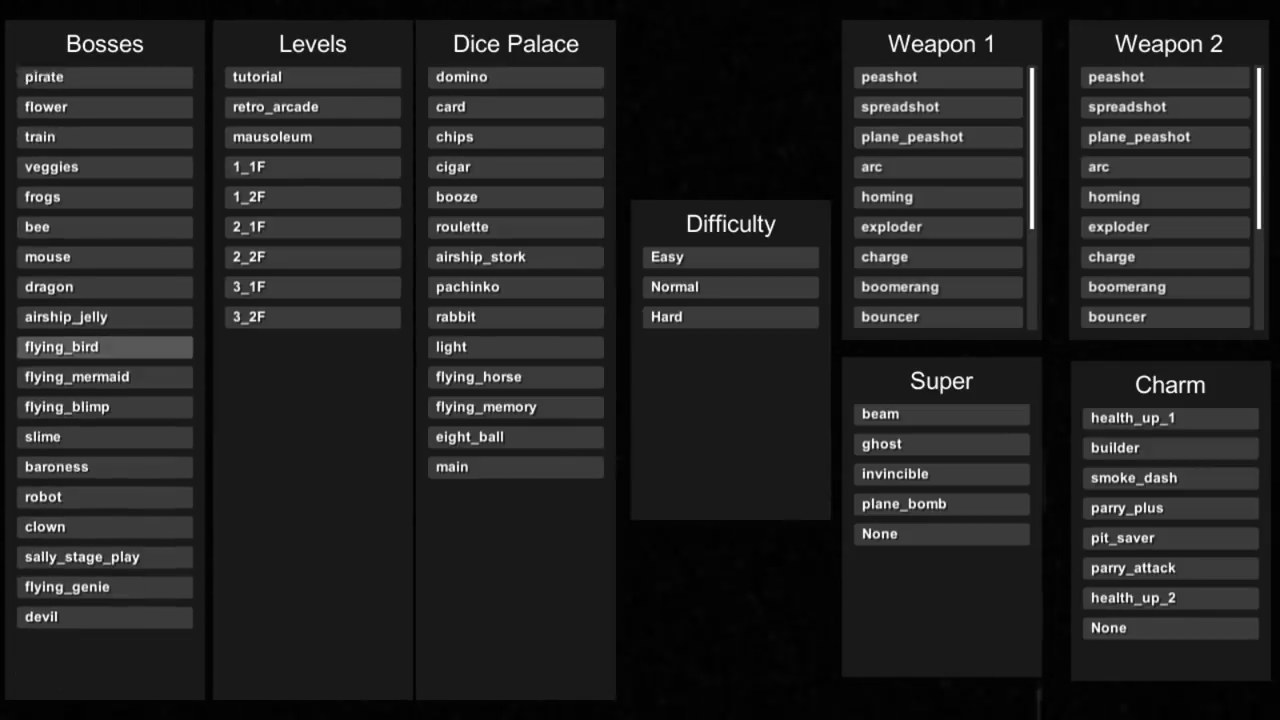
scroll(105, 430, down, 3)
scroll(105, 445, up, 5)
scroll(105, 374, down, 5)
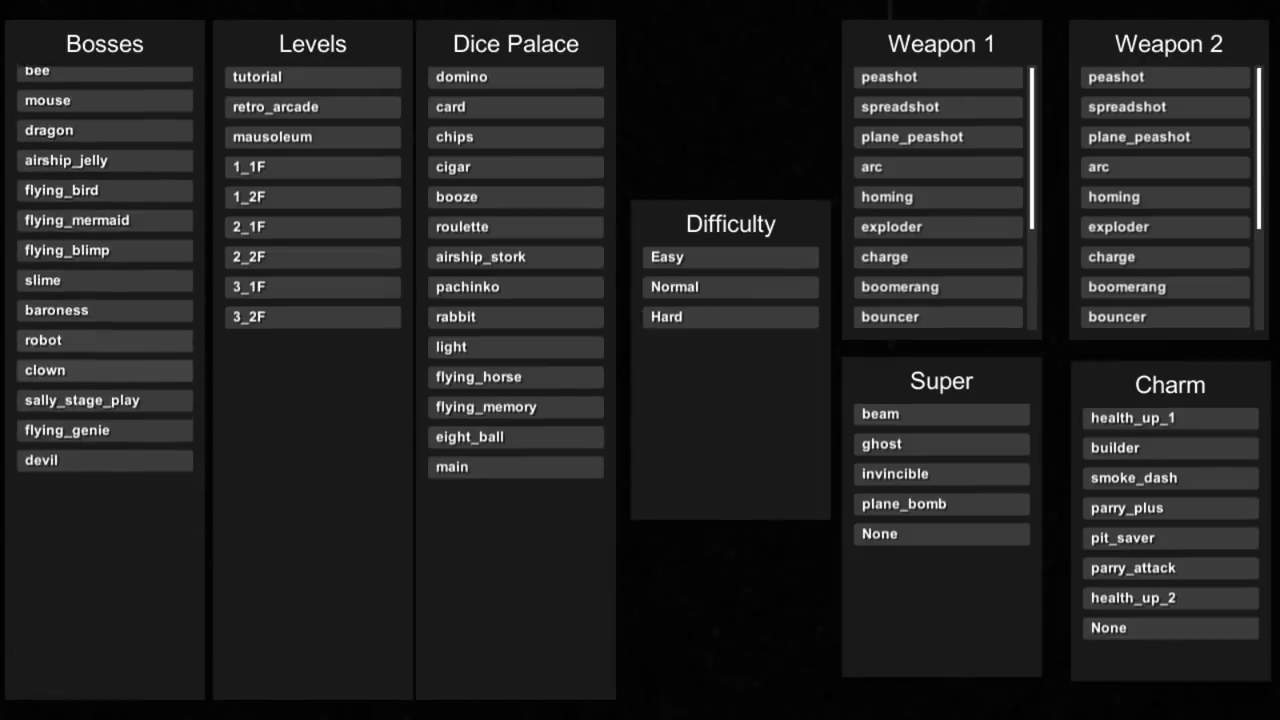
scroll(105, 374, up, 4)
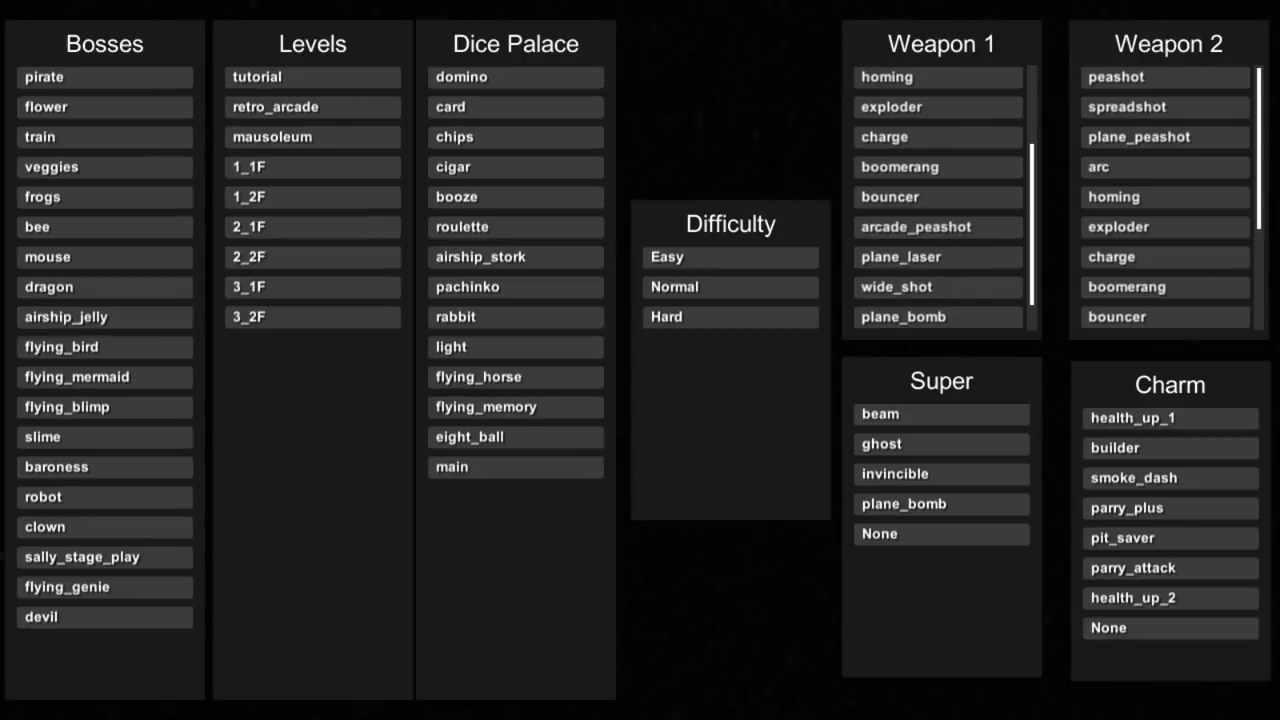
scroll(938, 196, up, 2)
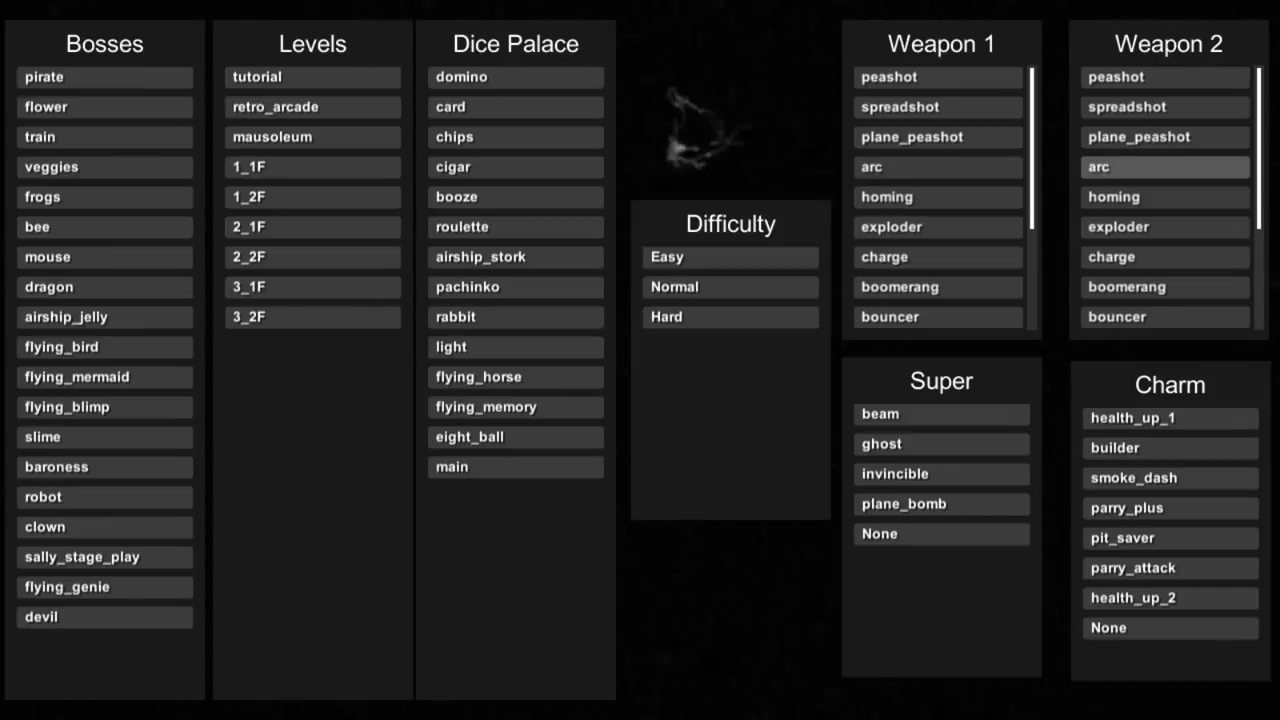
scroll(1165, 80, up, 2)
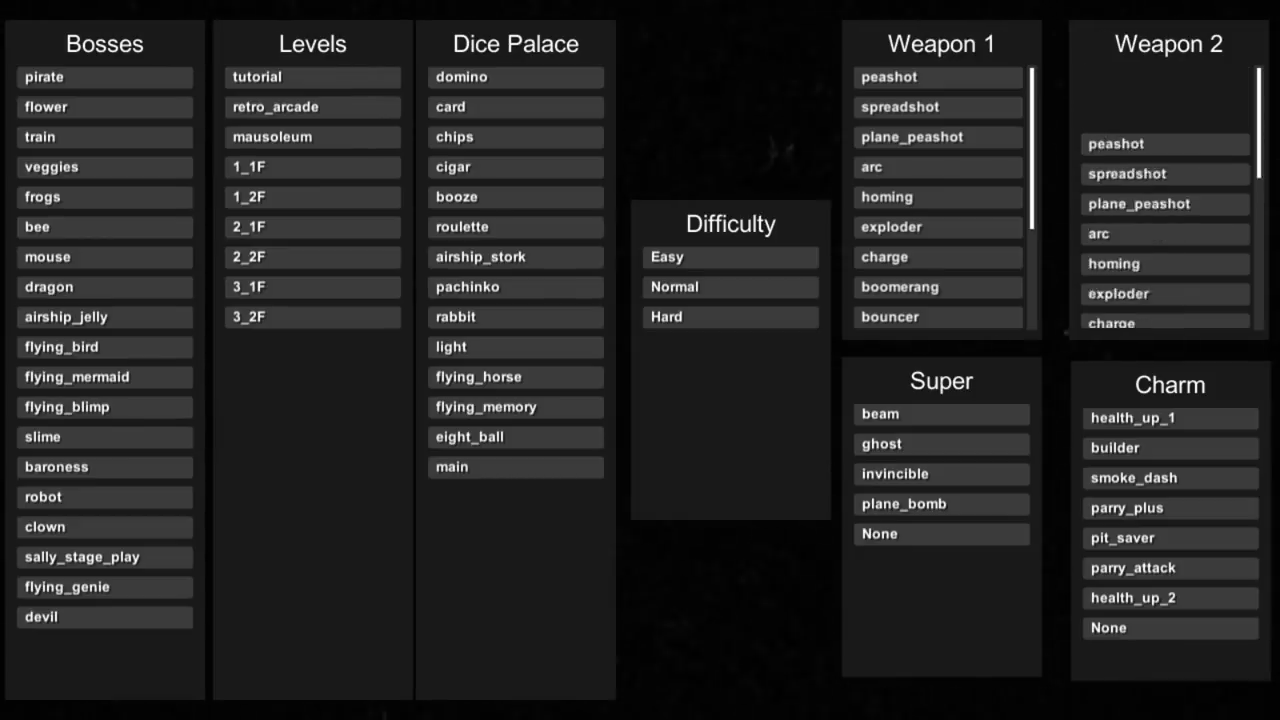
scroll(1165, 214, down, 4)
scroll(1165, 276, down, 5)
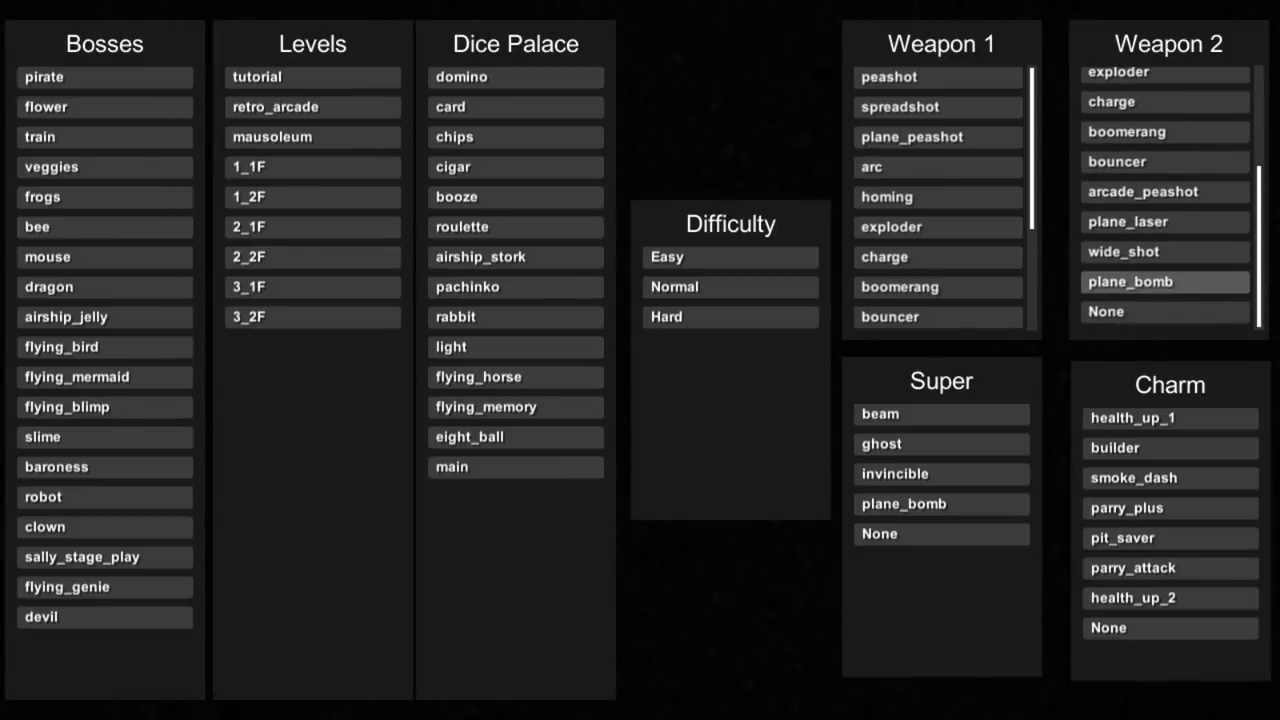
scroll(1165, 262, up, 4)
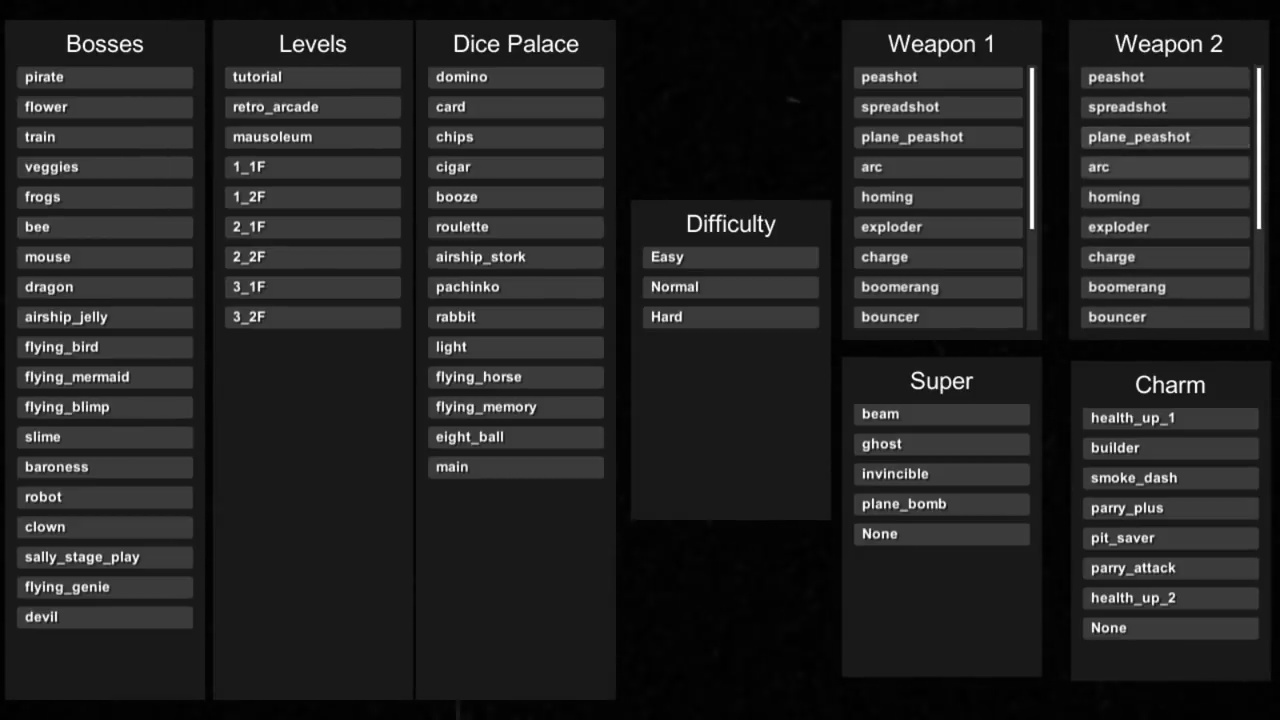
scroll(1165, 275, down, 4)
scroll(1170, 480, down, 2)
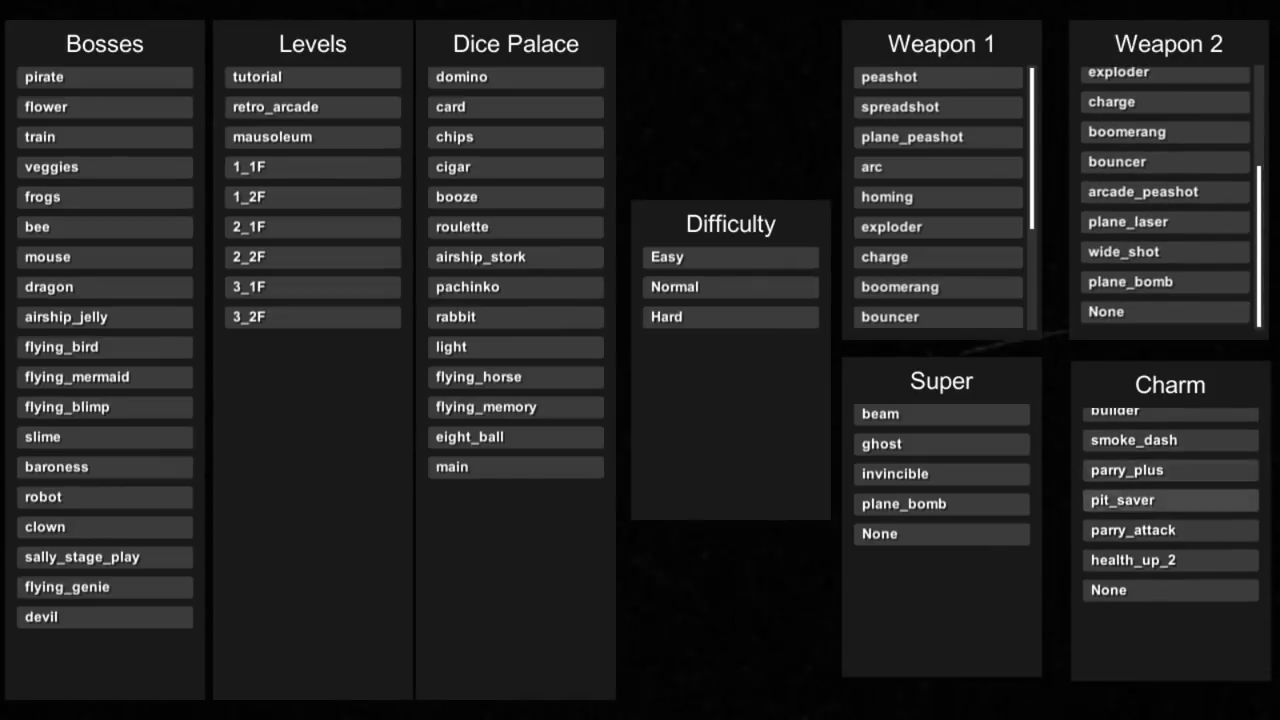